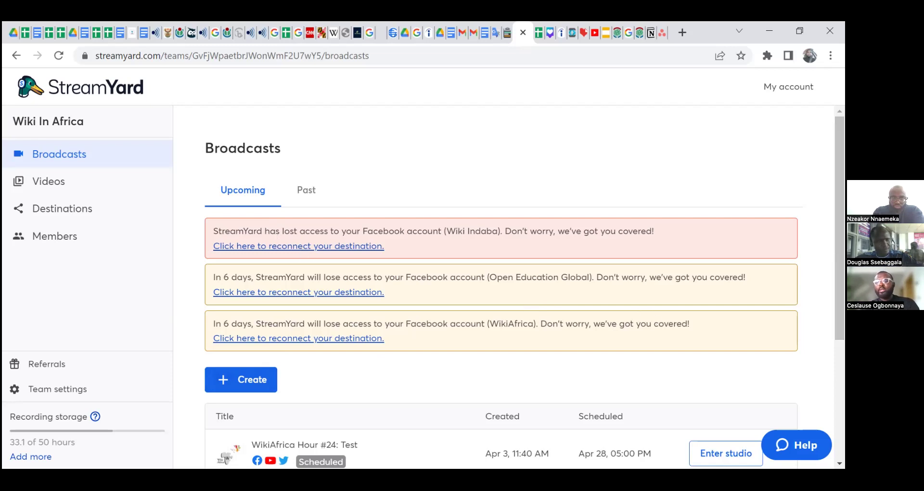
# Look through the list of upcoming broadcasts
pyautogui.scroll(-3, 271, 250)
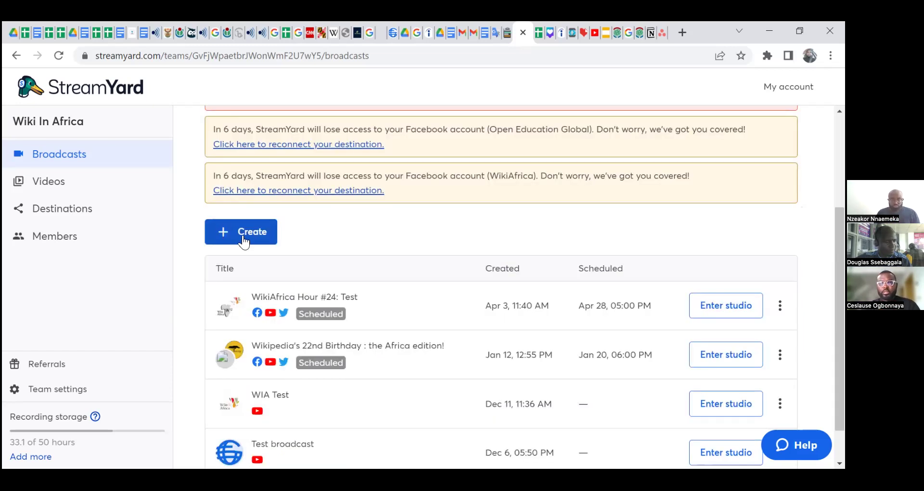
pyautogui.scroll(2, 500, 289)
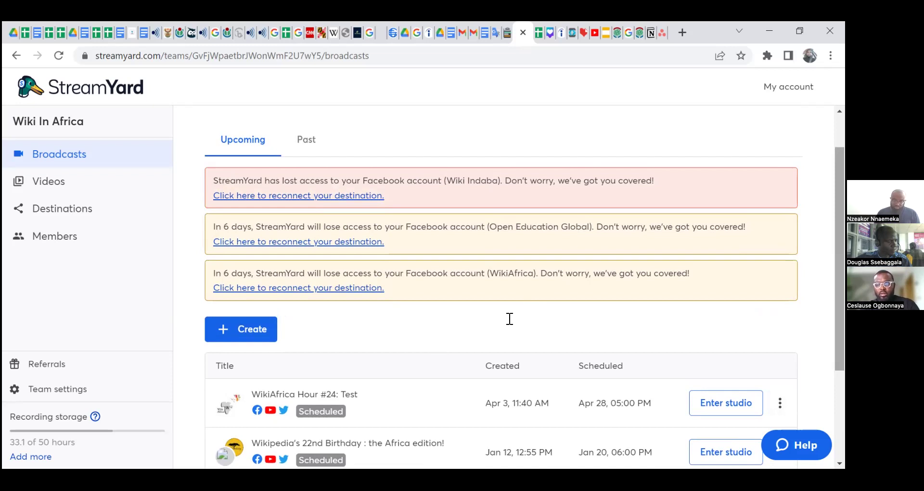
pyautogui.scroll(-2, 507, 318)
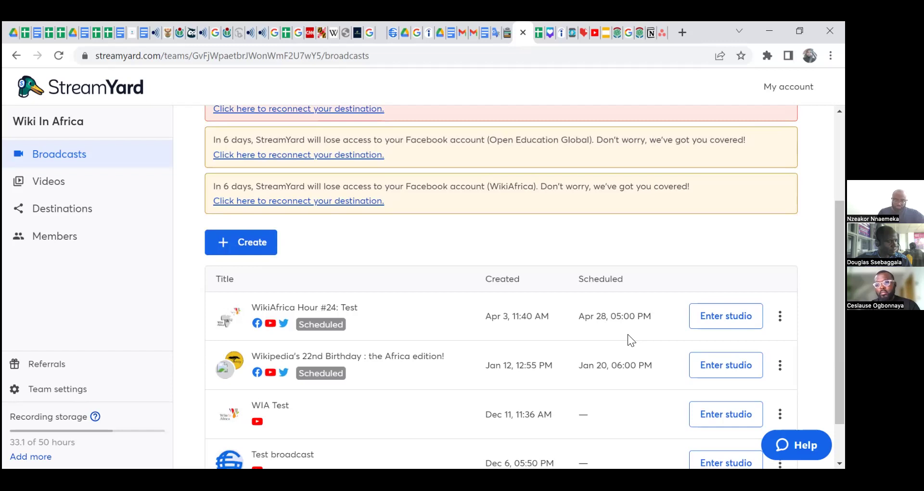
pyautogui.scroll(2, 500, 289)
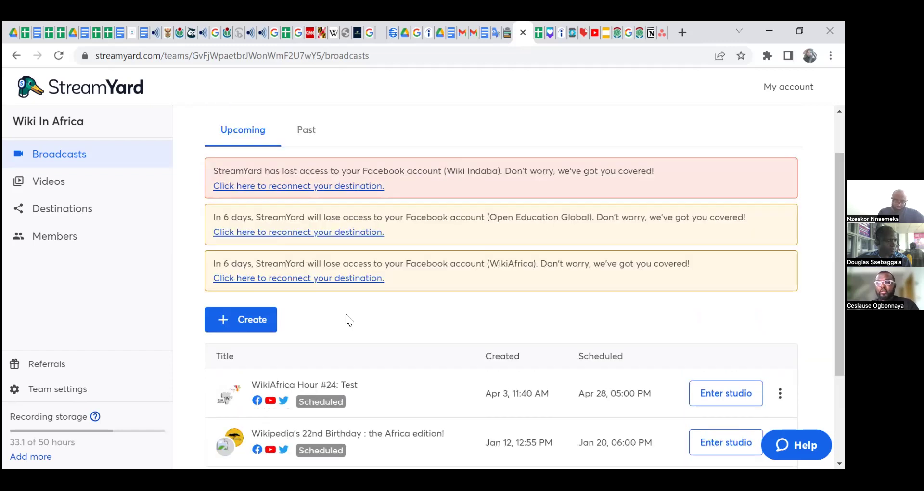
pyautogui.scroll(2, 308, 198)
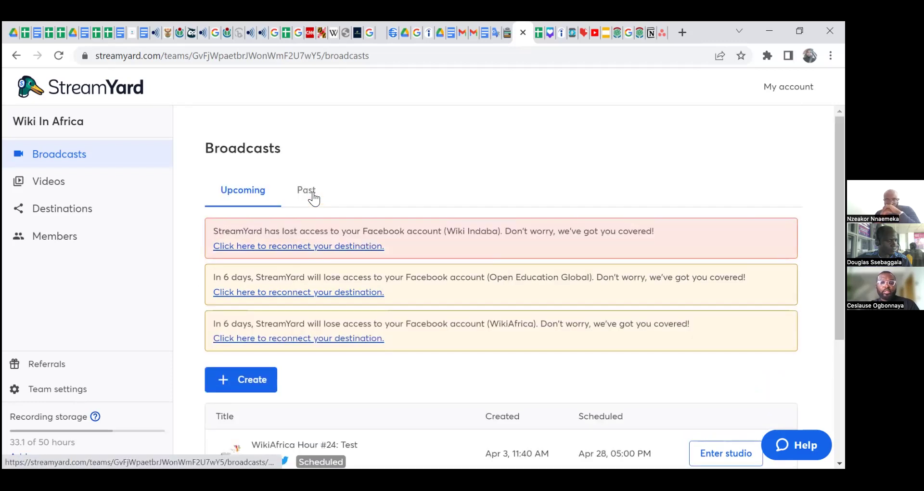
# Review the past broadcasts and the actions available for the WikiAfrica Hour #23: Gender Focus broadcast
pyautogui.click(308, 197)
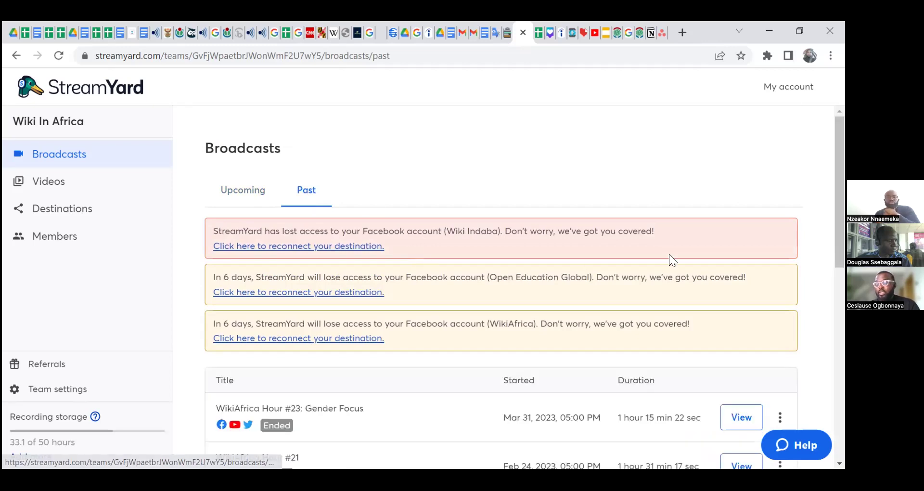
pyautogui.scroll(-1, 669, 254)
pyautogui.scroll(-2, 668, 254)
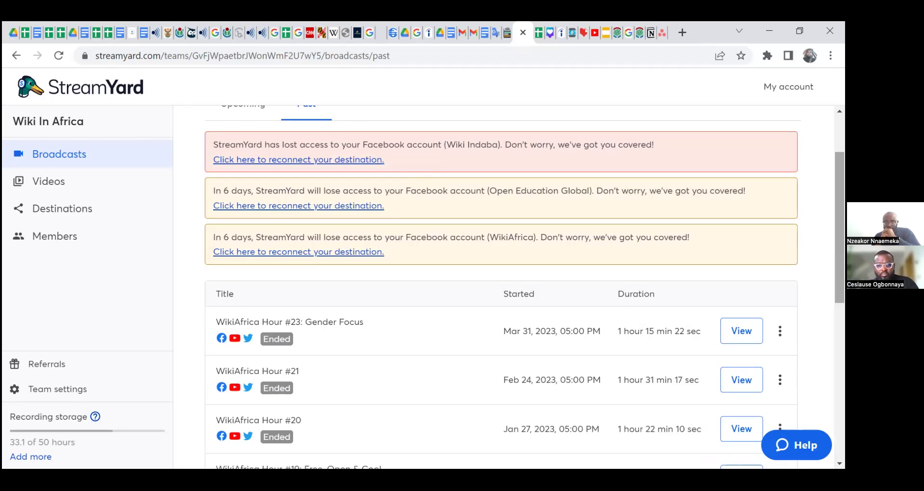
pyautogui.scroll(1, 596, 313)
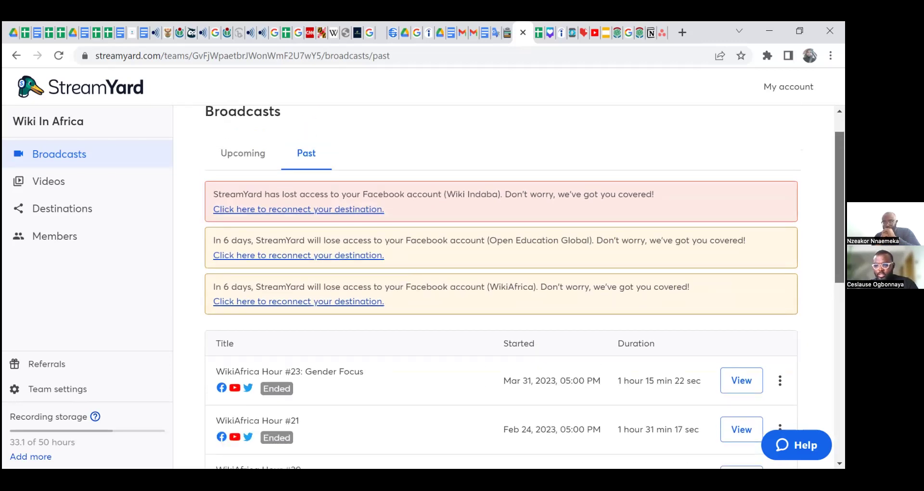
pyautogui.scroll(1, 524, 287)
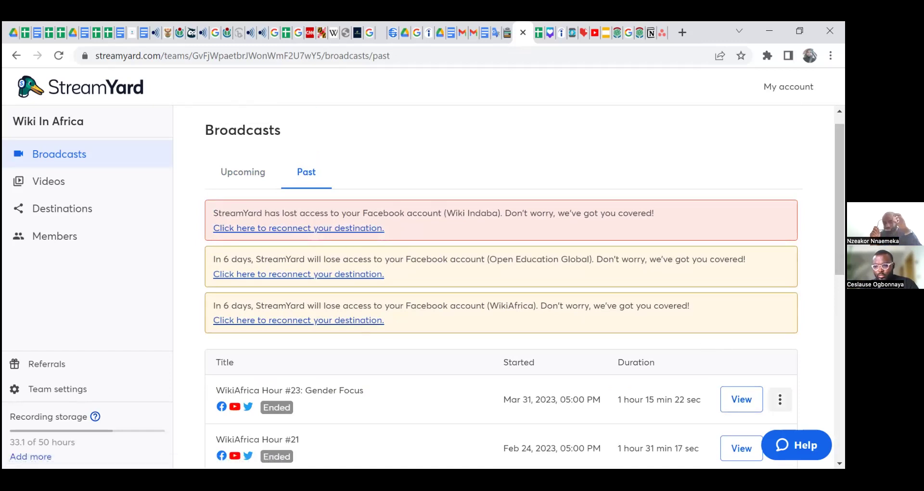
pyautogui.click(779, 399)
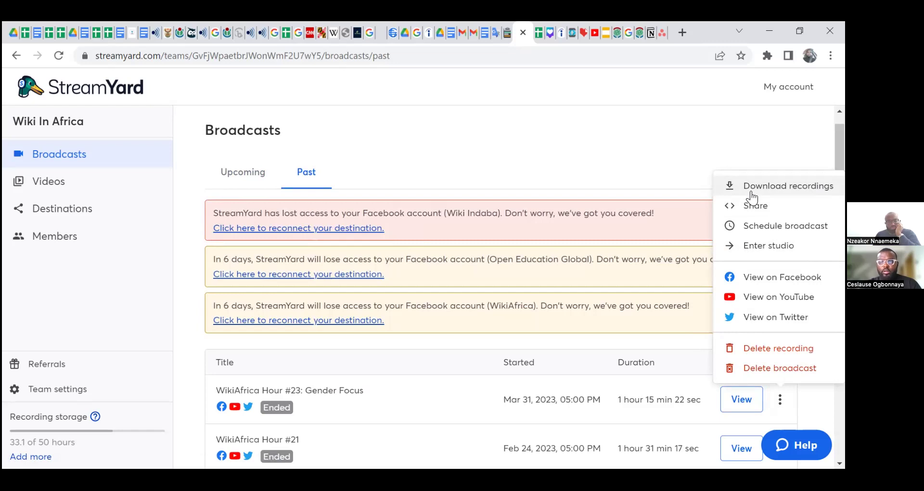
pyautogui.click(674, 161)
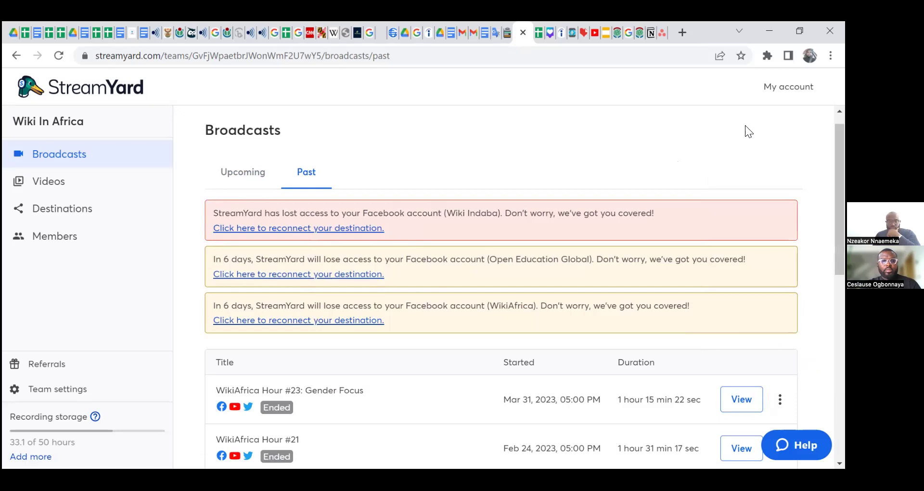
# Return to the upcoming broadcasts and start creating a new live stream
pyautogui.click(245, 181)
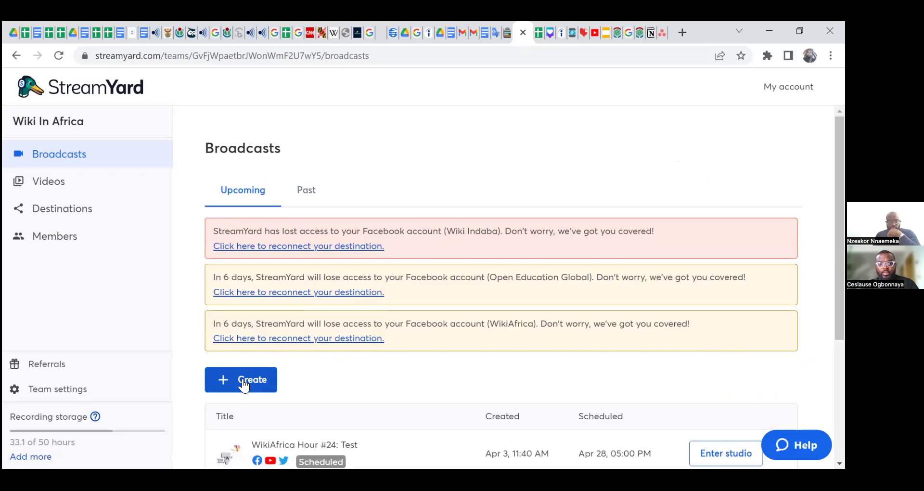
pyautogui.click(257, 376)
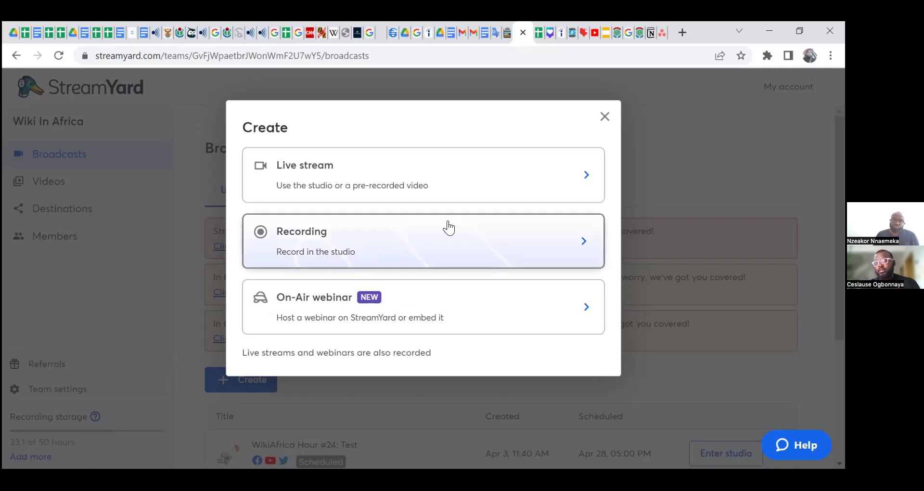
pyautogui.click(407, 176)
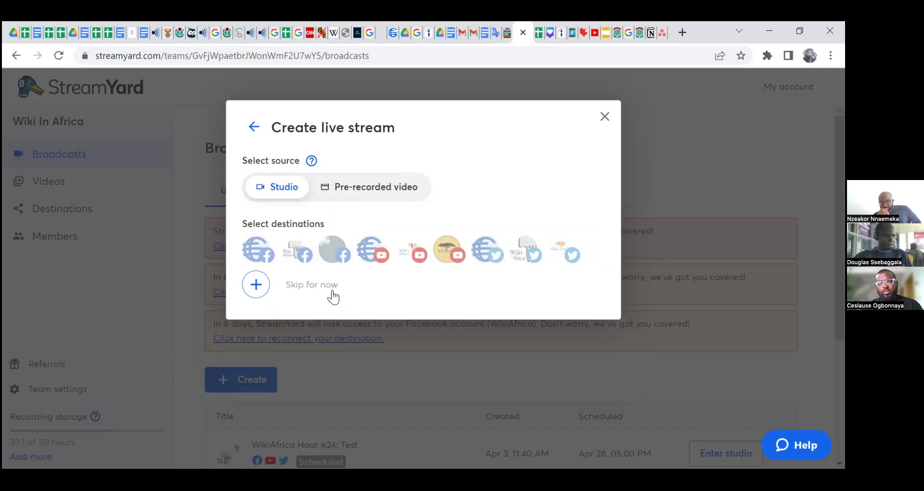
# Try adding a YouTube channel destination, and add a Facebook profile as the selected destination of the live stream
pyautogui.click(255, 285)
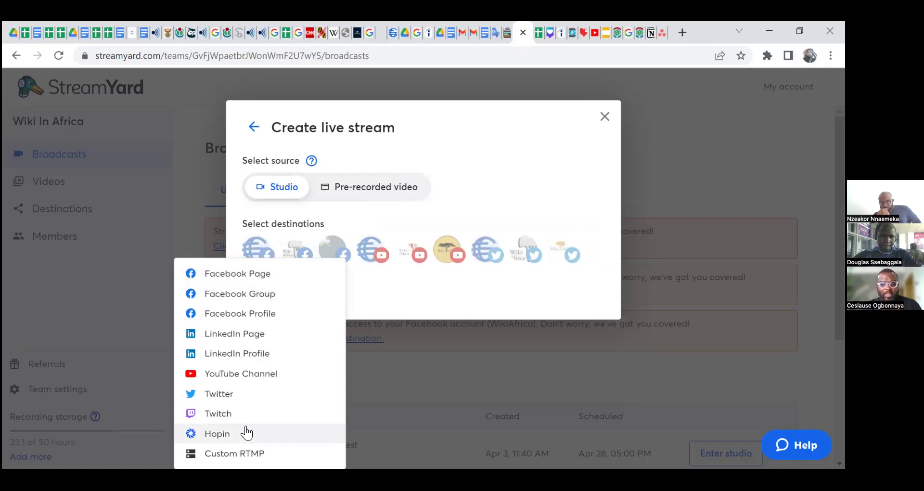
pyautogui.click(241, 373)
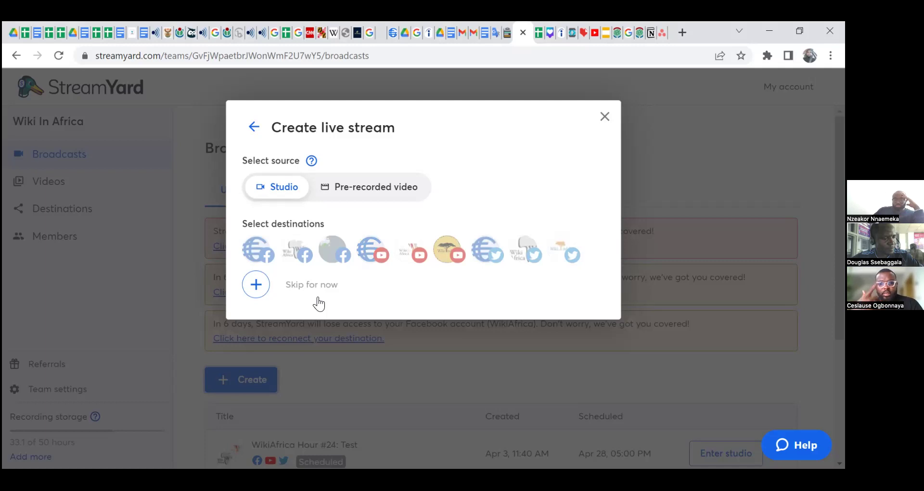
pyautogui.click(258, 287)
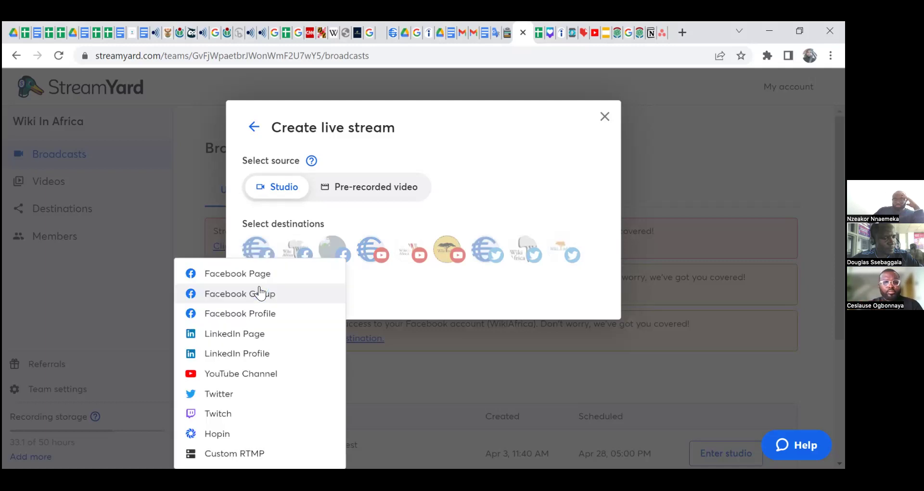
pyautogui.click(239, 315)
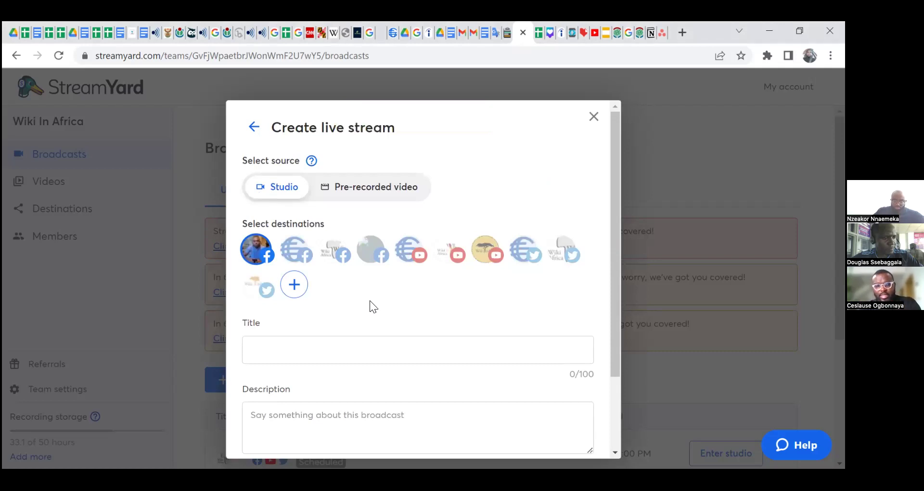
pyautogui.click(255, 258)
pyautogui.click(255, 258)
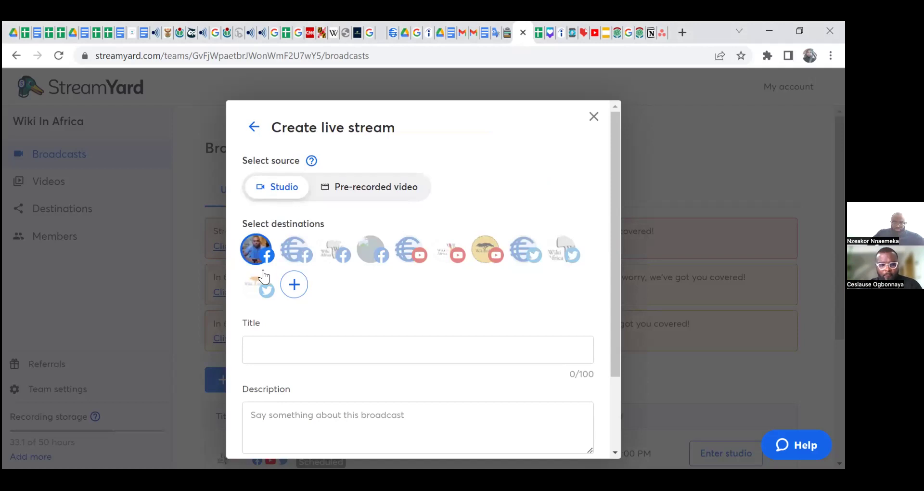
# Title the live stream "WikiAfrica Hour #25: Open Journalism"
pyautogui.click(298, 352)
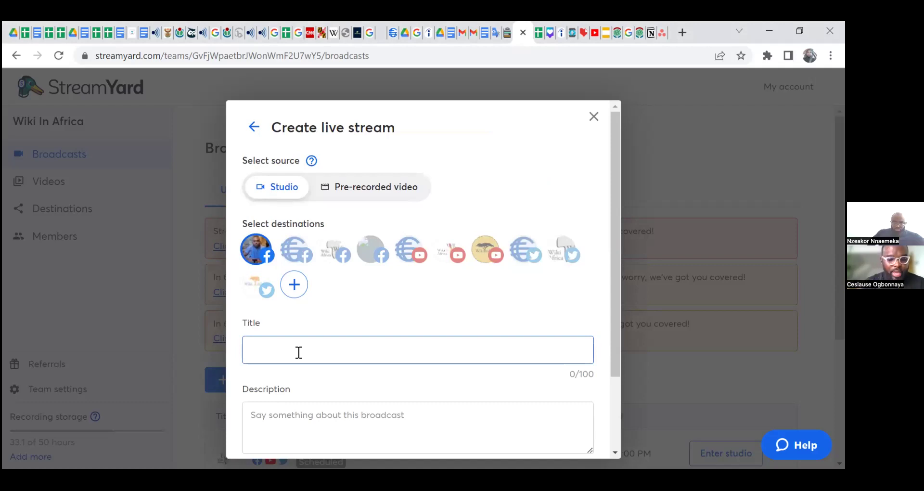
pyautogui.write('WikiAfrica Hour #')
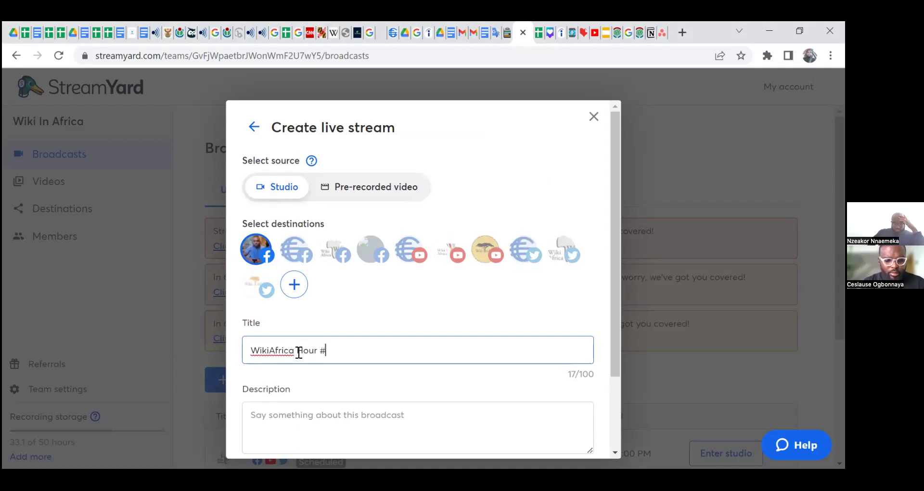
pyautogui.write('25')
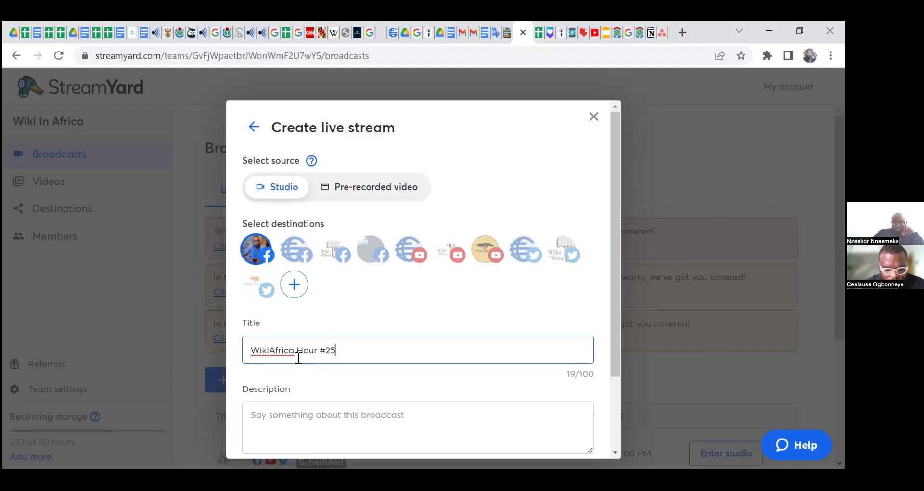
pyautogui.write(': Open JOurnalism')
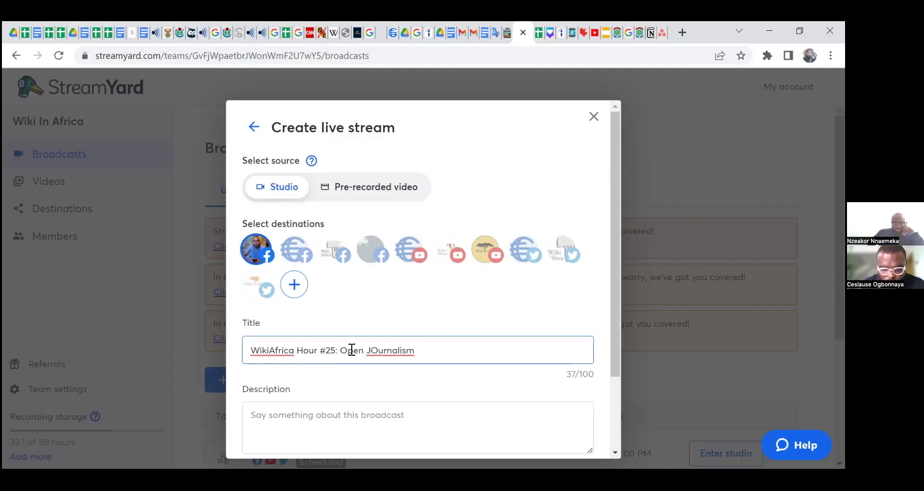
pyautogui.click(377, 350)
pyautogui.press('BackSpace')
pyautogui.write('o')
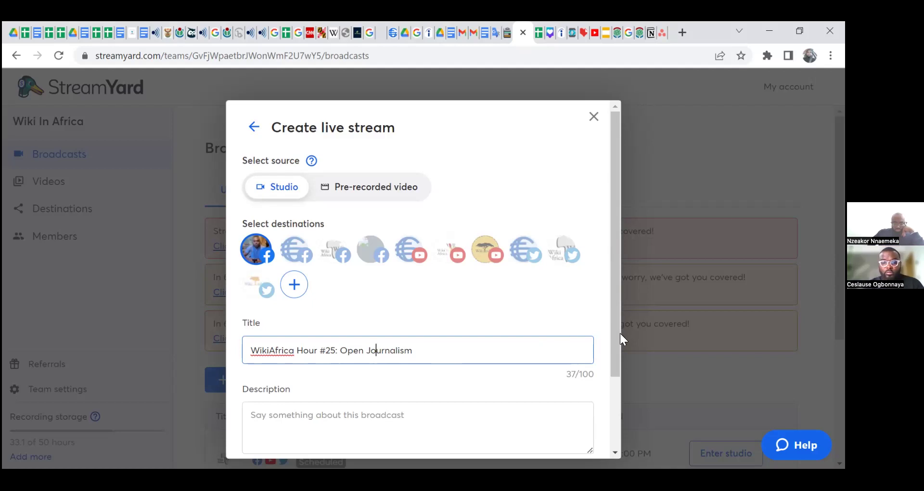
# Enter the description "Launch for an award targeted at African journalists" for the live stream
pyautogui.moveTo(619, 333); pyautogui.dragTo(610, 380)
pyautogui.click(420, 364)
pyautogui.write('Launch for ')
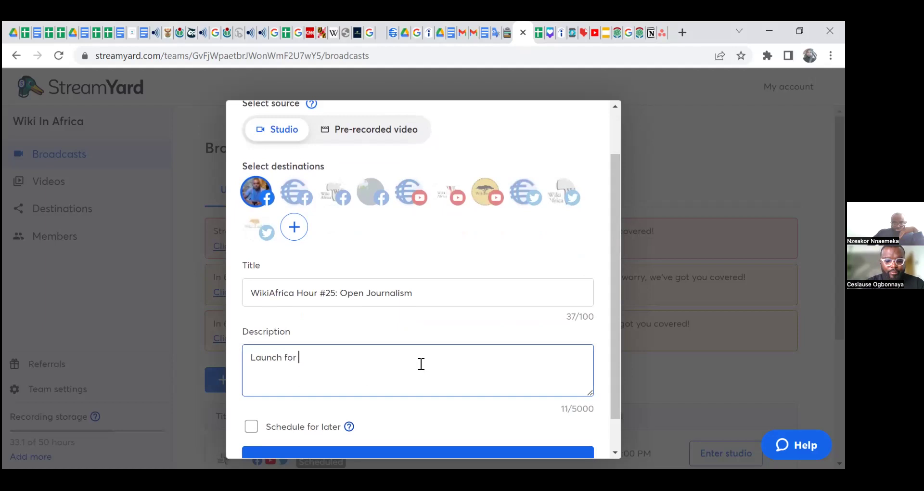
pyautogui.write('an awar')
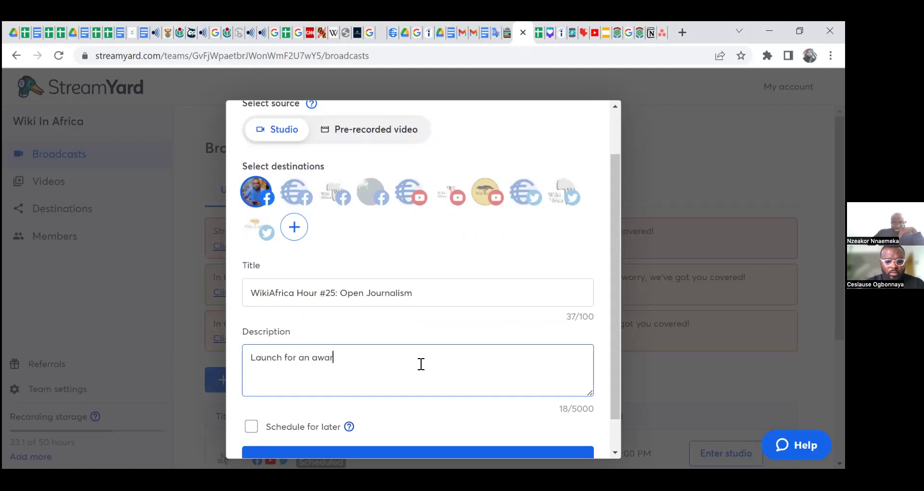
pyautogui.write('d target')
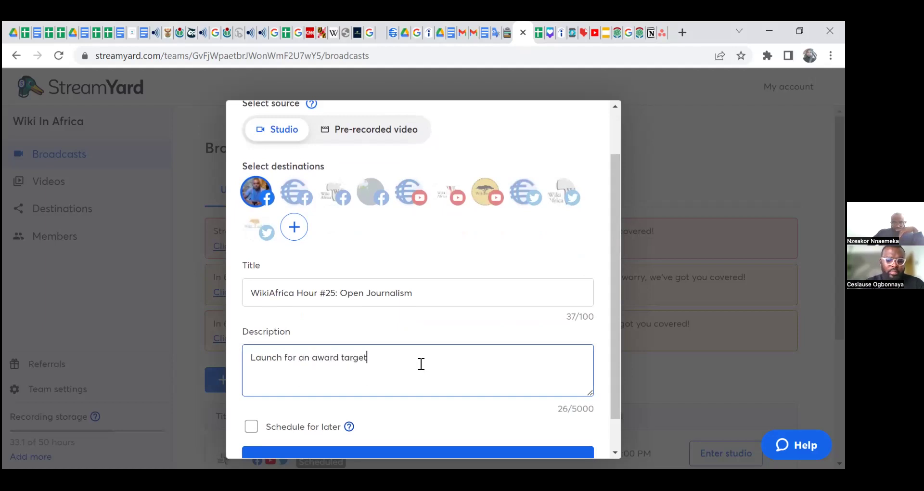
pyautogui.write('ed at Afric')
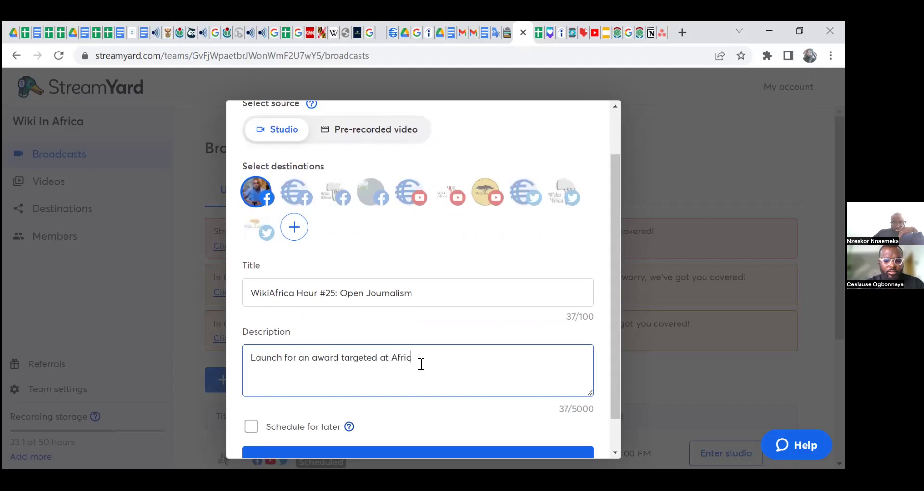
pyautogui.write('an jo')
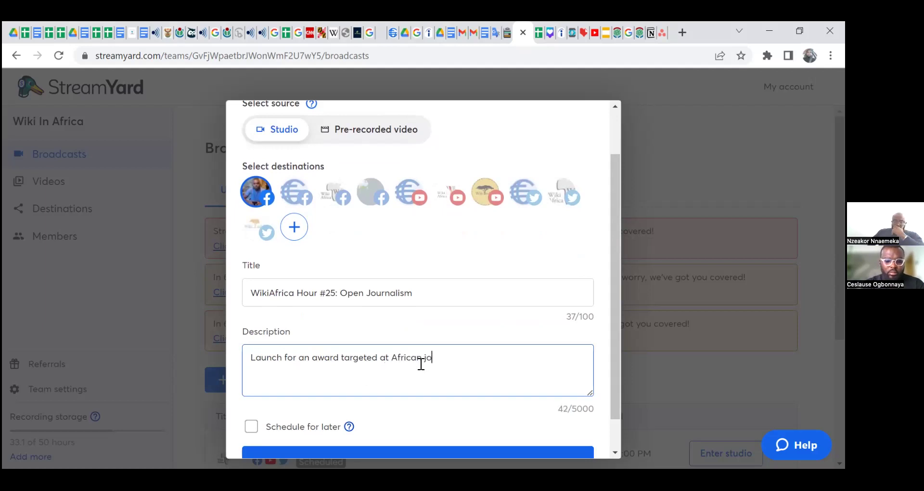
pyautogui.write('urnalists')
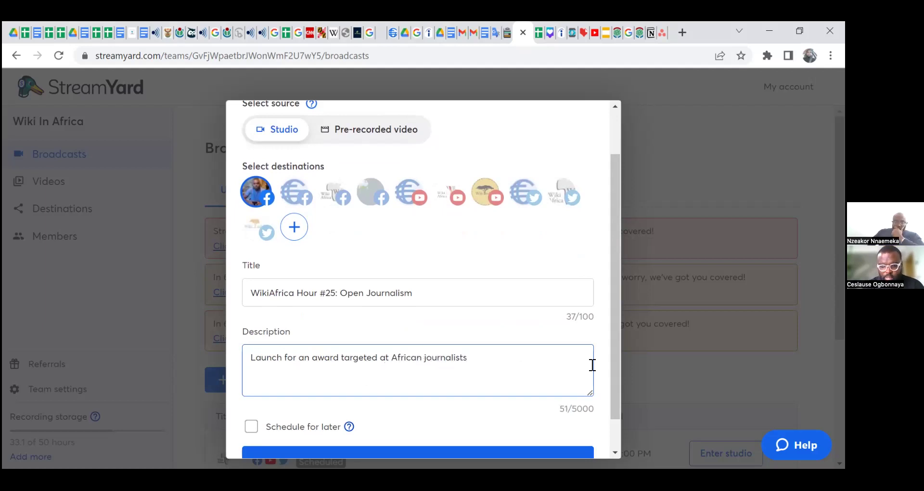
# Schedule the live stream for later and set its start date to May 3, 2023
pyautogui.moveTo(616, 364); pyautogui.dragTo(610, 413)
pyautogui.scroll(-1, 610, 413)
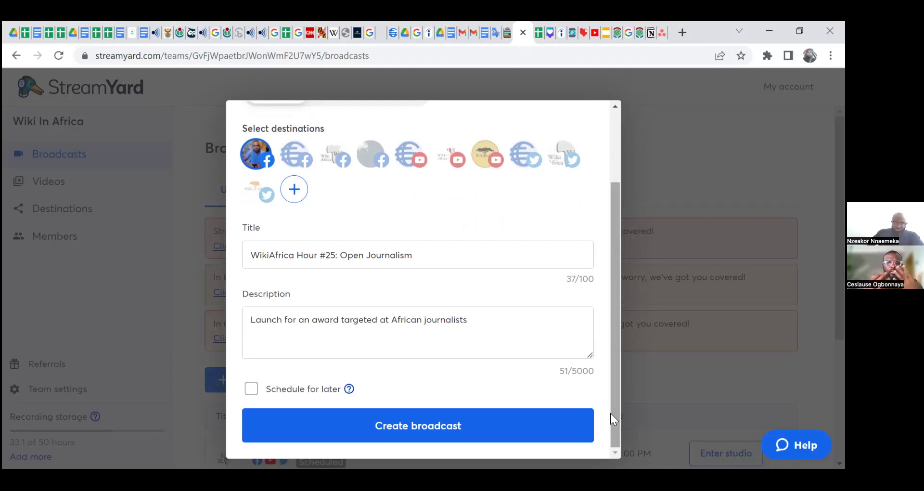
pyautogui.click(249, 388)
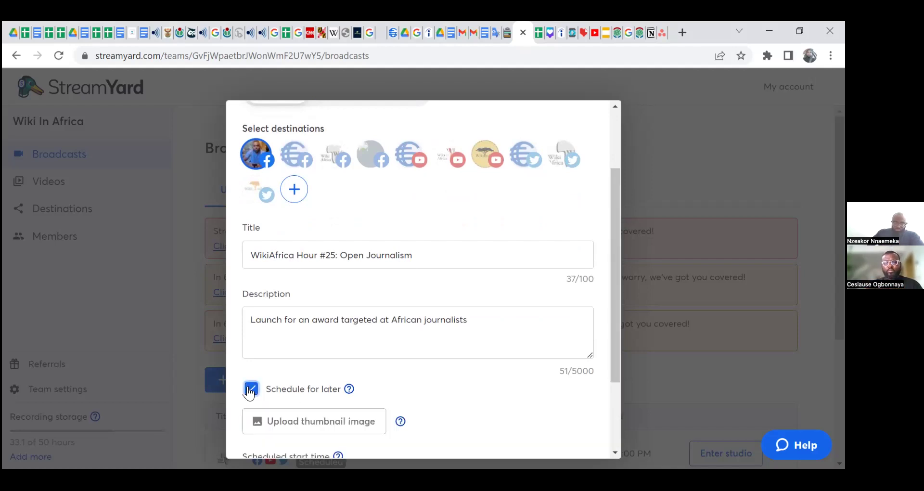
pyautogui.moveTo(613, 365); pyautogui.dragTo(594, 435)
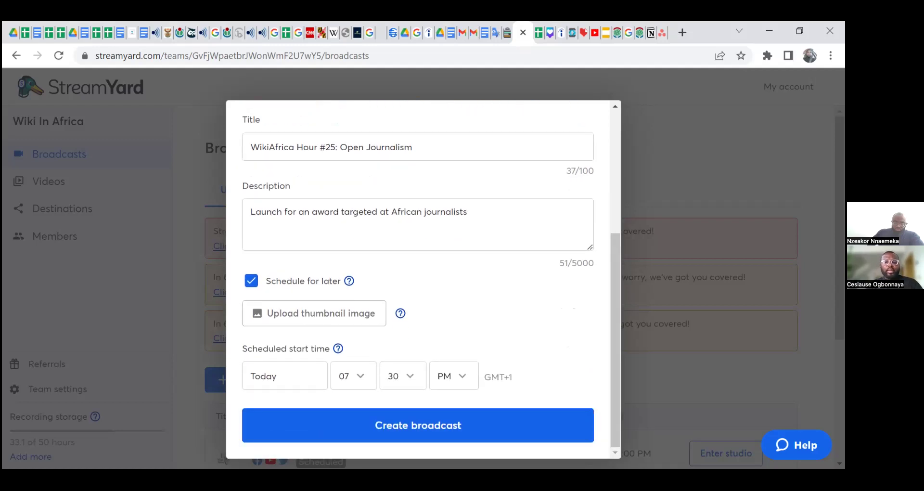
pyautogui.click(306, 378)
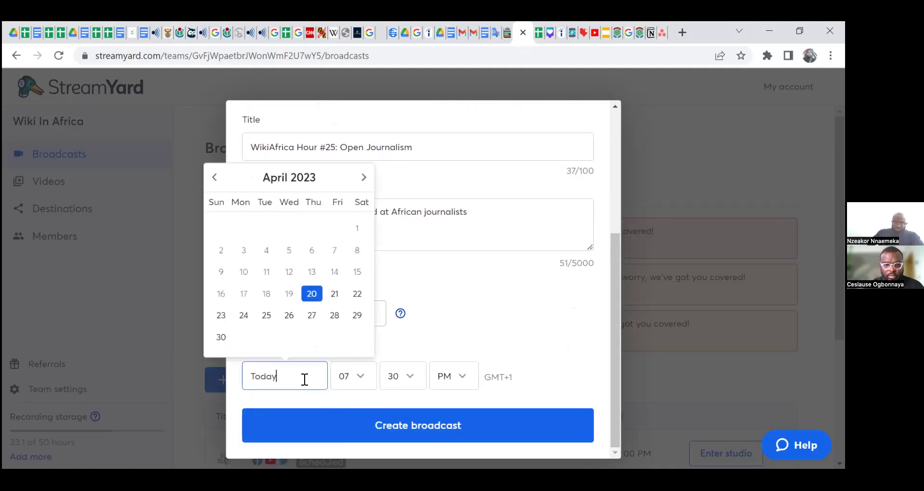
pyautogui.click(364, 178)
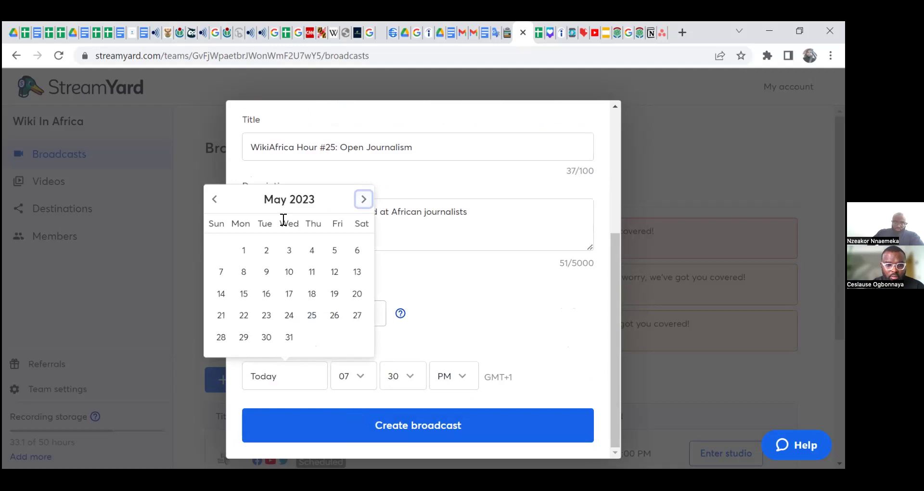
pyautogui.click(288, 252)
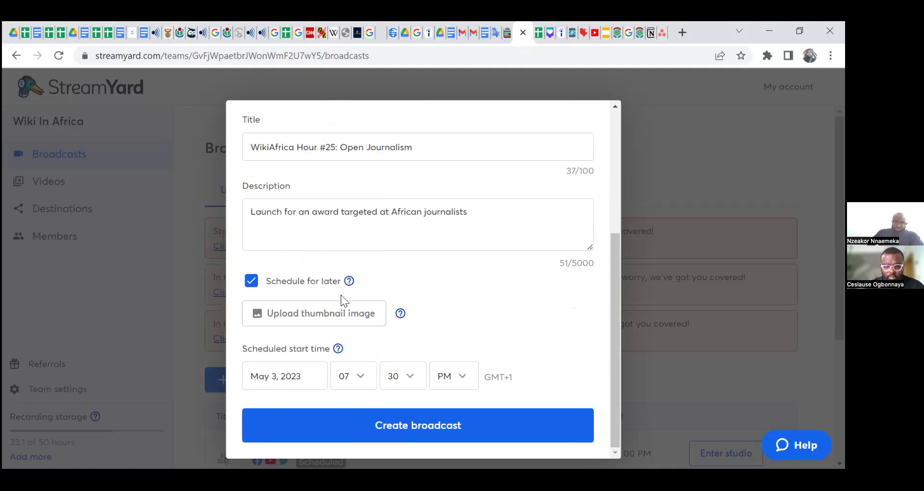
# Set the scheduled start time to 05:00 PM
pyautogui.click(358, 377)
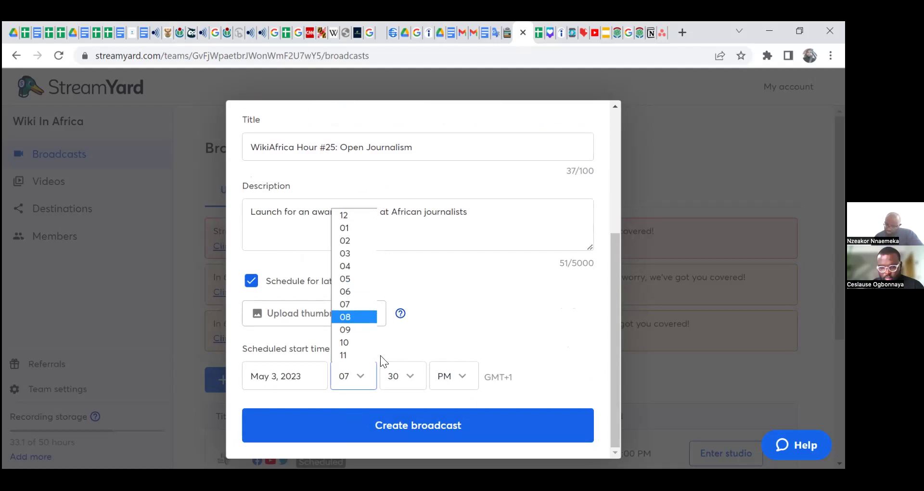
pyautogui.click(347, 278)
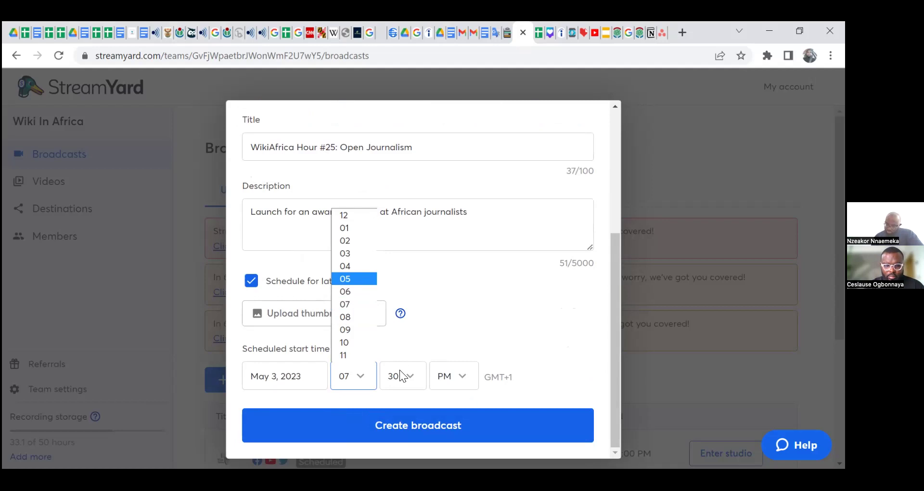
pyautogui.click(405, 377)
pyautogui.click(395, 215)
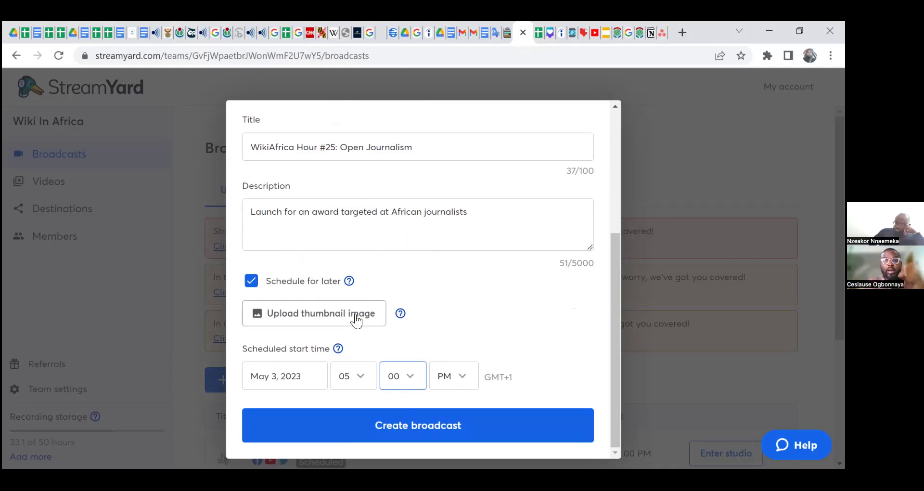
# Upload DNBG2632 from the Saved Pictures folder as the thumbnail image and create the broadcast
pyautogui.click(356, 318)
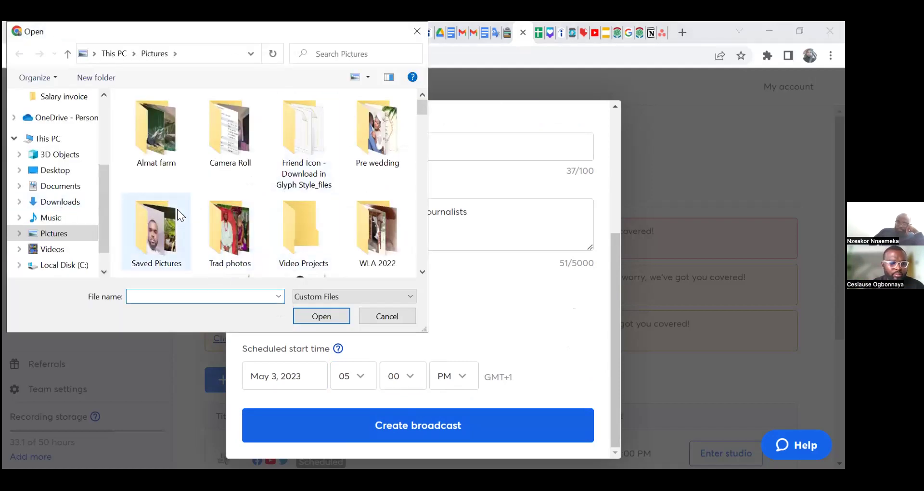
pyautogui.doubleClick(165, 226)
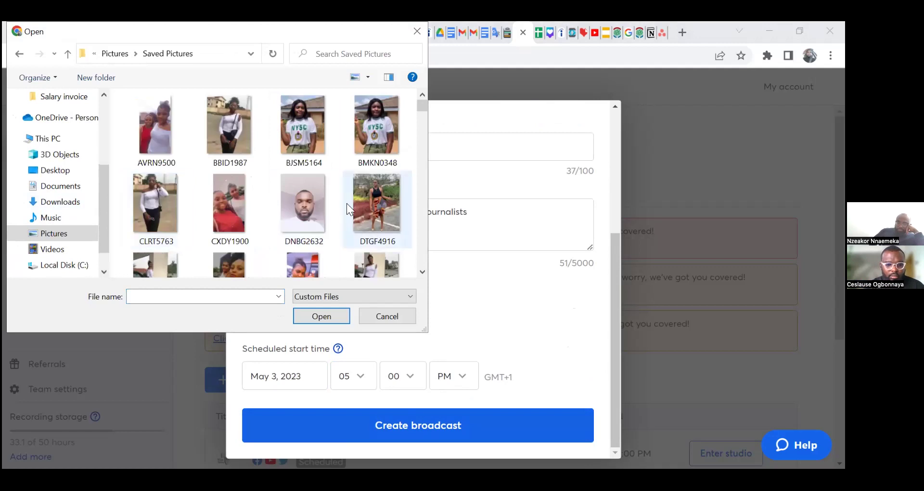
pyautogui.doubleClick(296, 204)
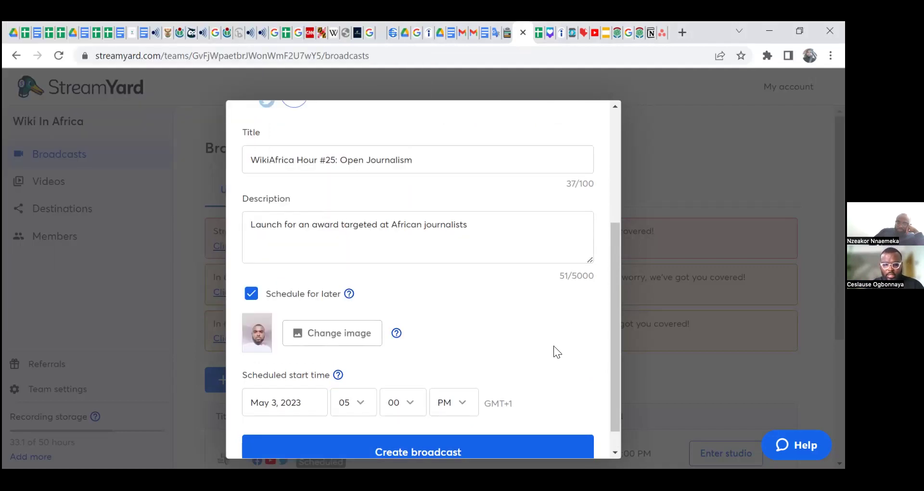
pyautogui.scroll(-1, 612, 345)
pyautogui.click(543, 426)
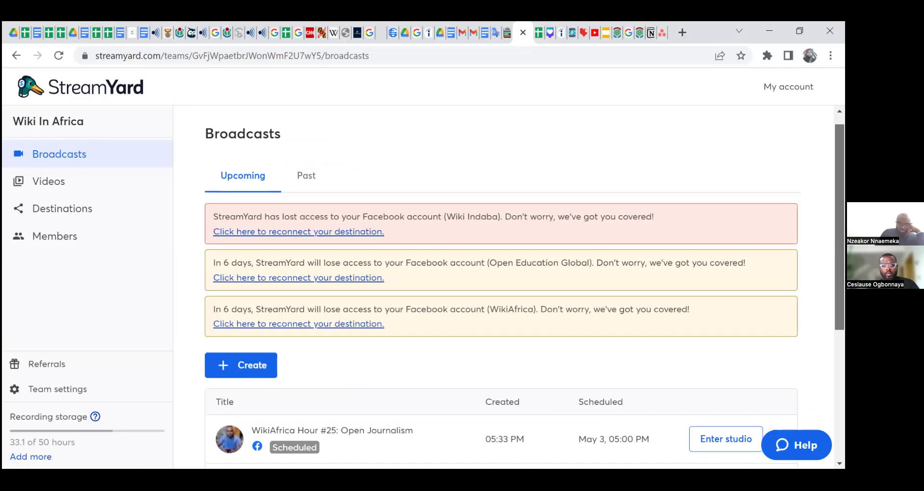
# Copy the guest invitation link of the "WikiAfrica Hour #25: Open Journalism" broadcast and close the invitation
pyautogui.scroll(-2, 500, 288)
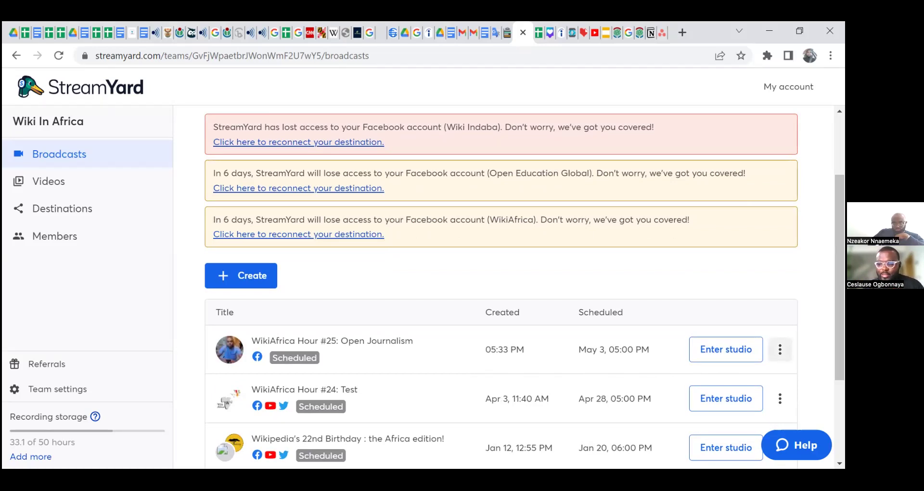
pyautogui.click(780, 349)
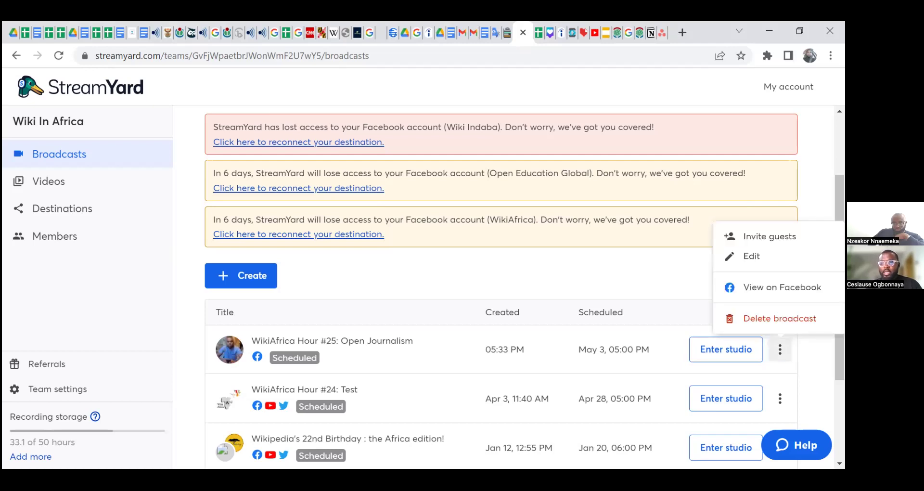
pyautogui.click(748, 246)
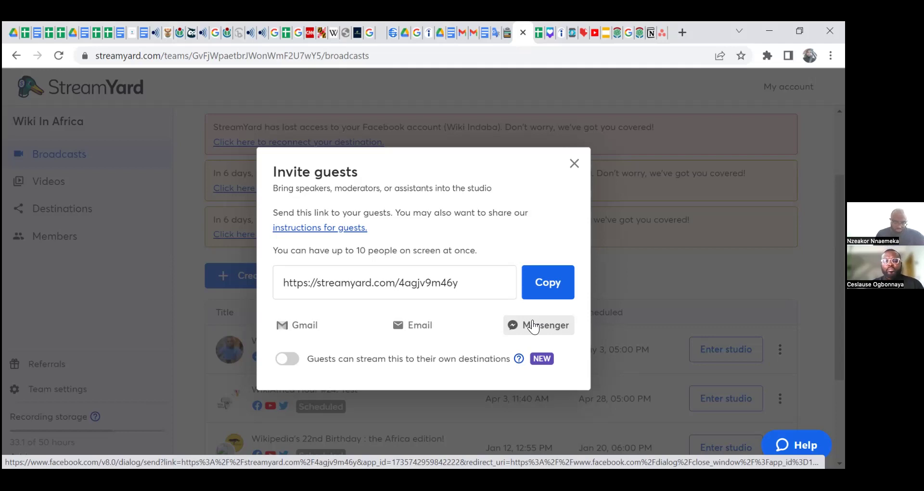
pyautogui.click(551, 281)
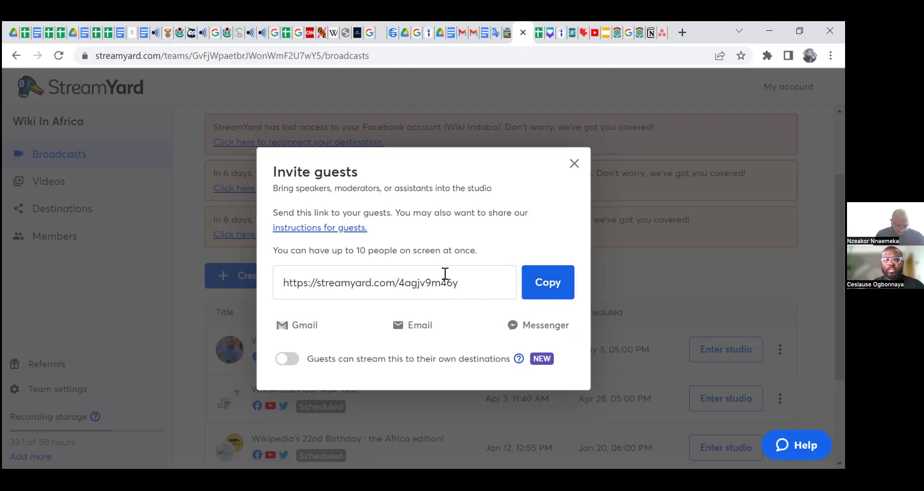
pyautogui.click(574, 163)
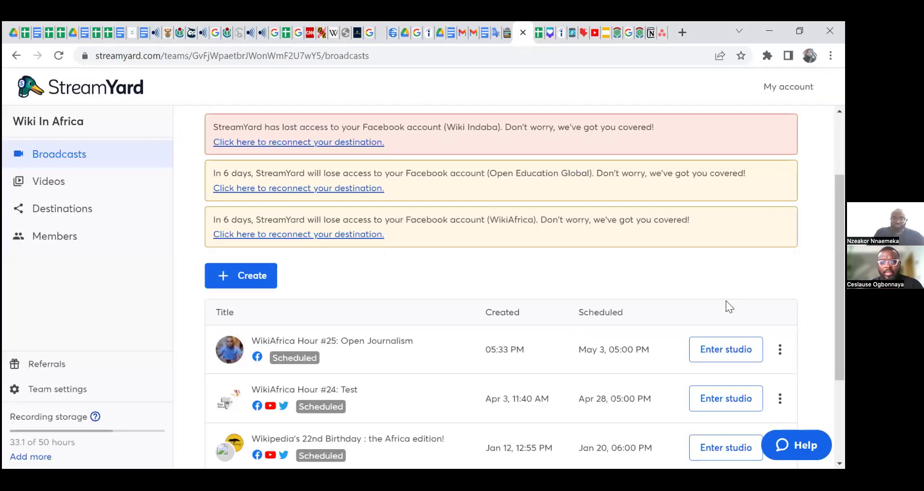
# Enter the studio of "WikiAfrica Hour #25: Open Journalism" and start the camera for the camera and mic check
pyautogui.scroll(1, 721, 356)
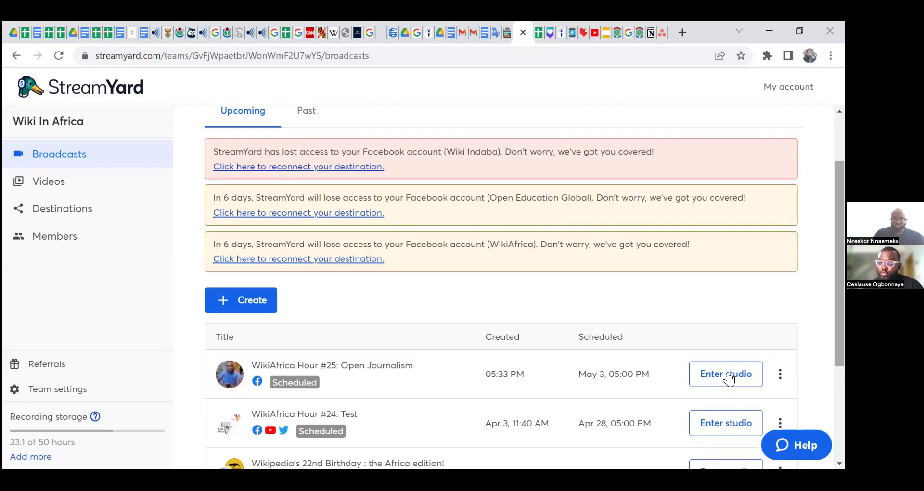
pyautogui.click(711, 384)
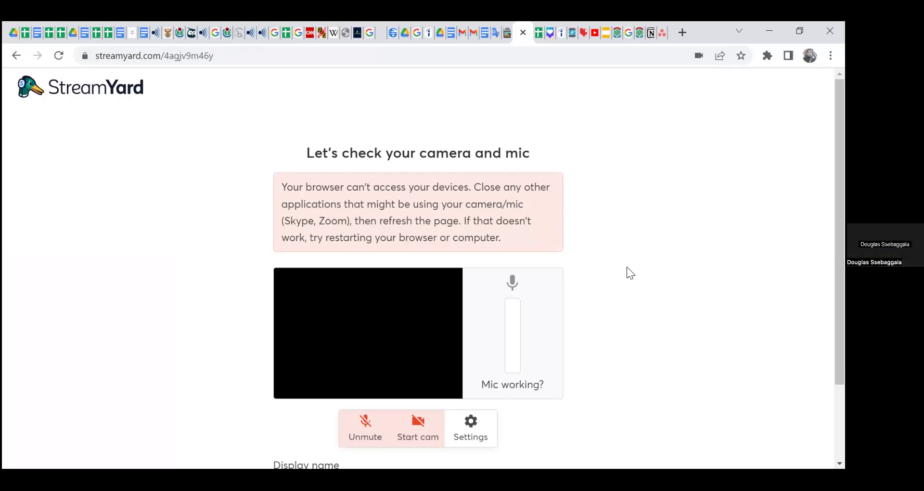
pyautogui.click(427, 436)
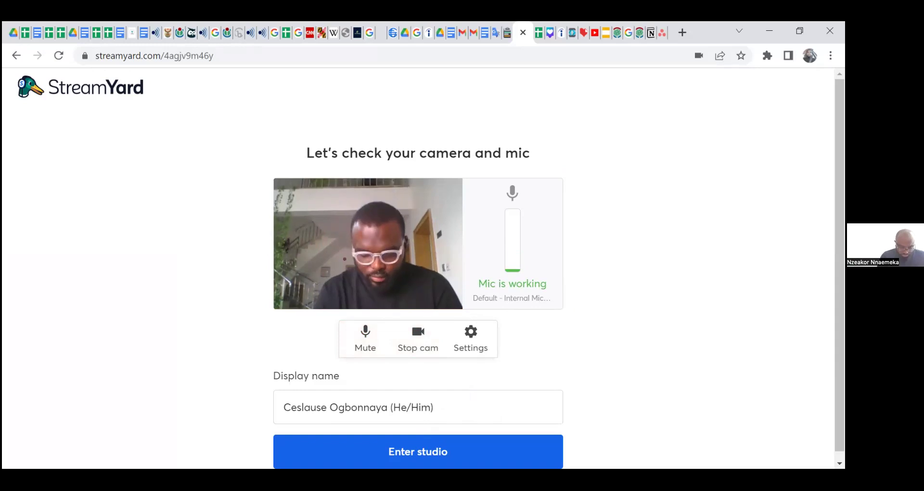
pyautogui.scroll(-1, 577, 299)
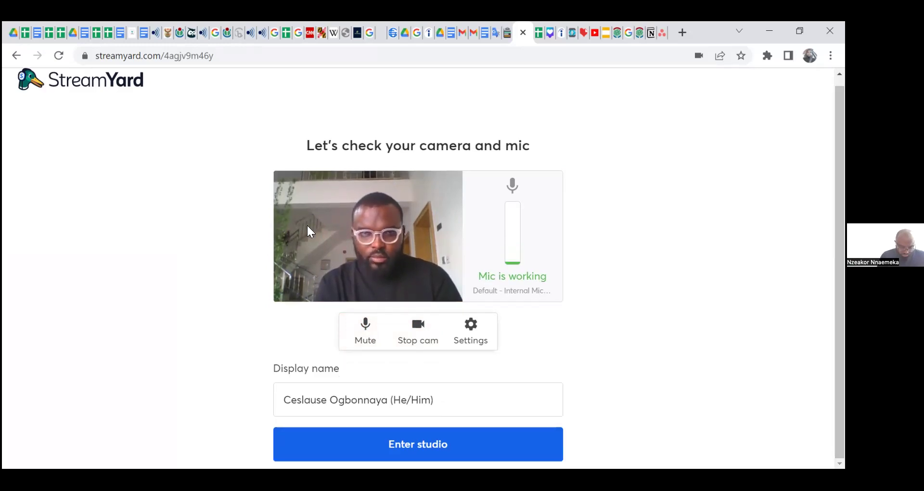
pyautogui.click(57, 53)
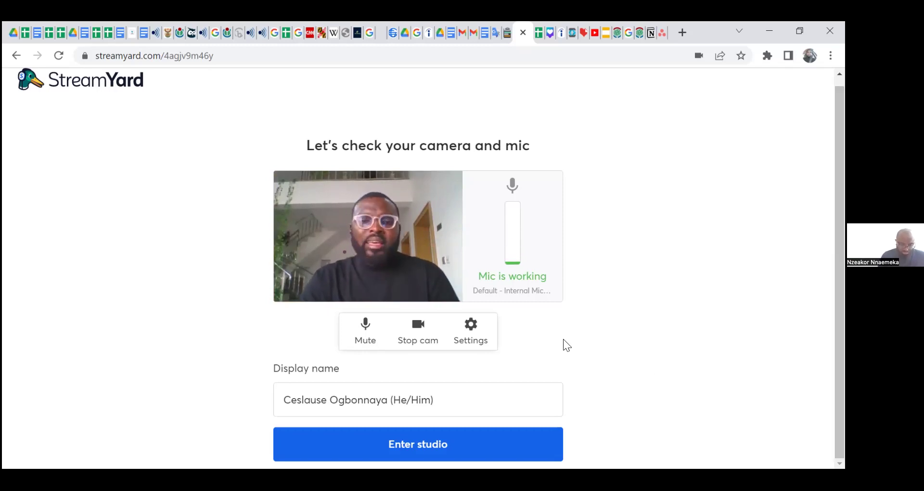
# Turn the camera off and choose the photo of the man in a car as the camera-off avatar
pyautogui.click(425, 329)
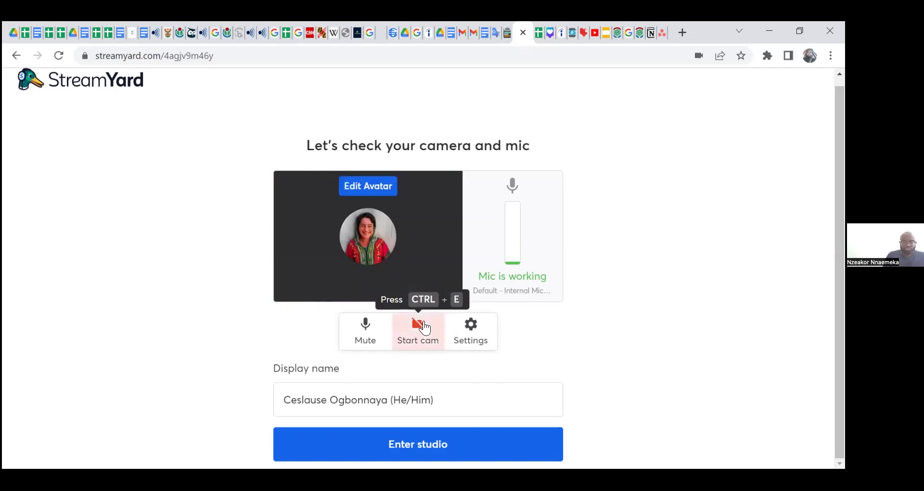
pyautogui.click(371, 191)
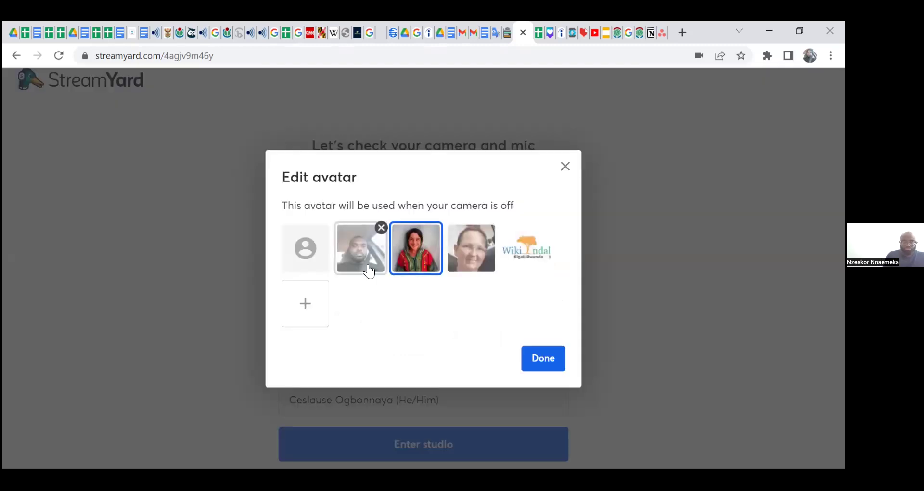
pyautogui.click(369, 271)
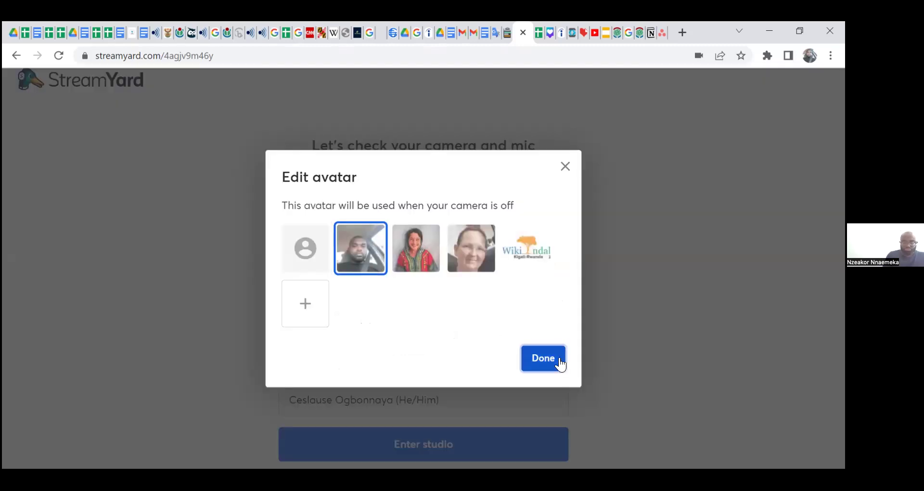
pyautogui.click(561, 364)
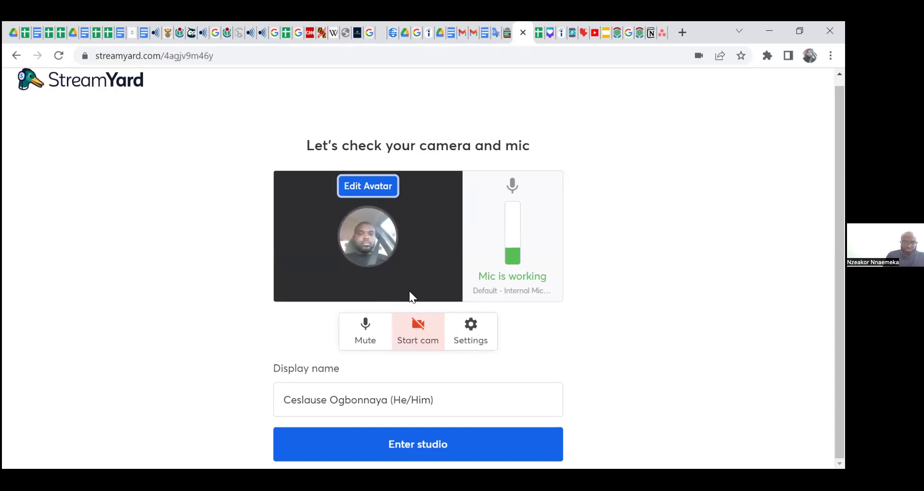
# Check the display name and the camera settings, and turn the camera back on
pyautogui.click(323, 380)
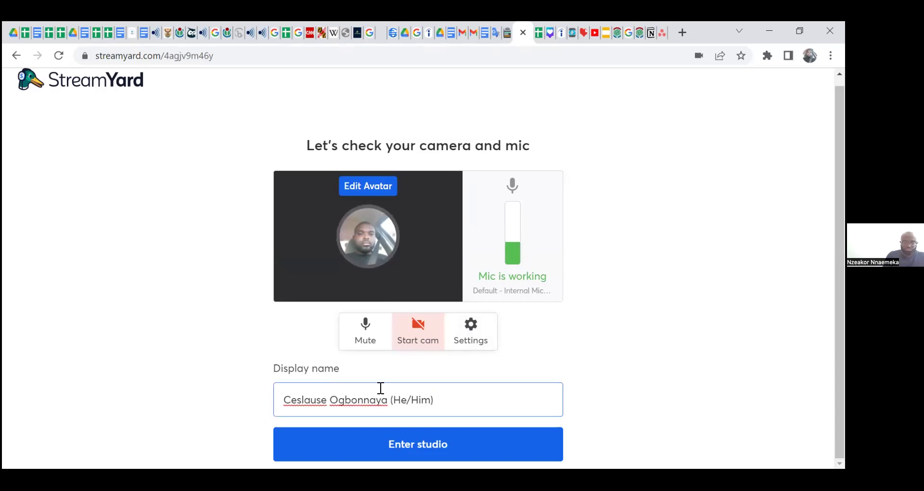
pyautogui.click(479, 329)
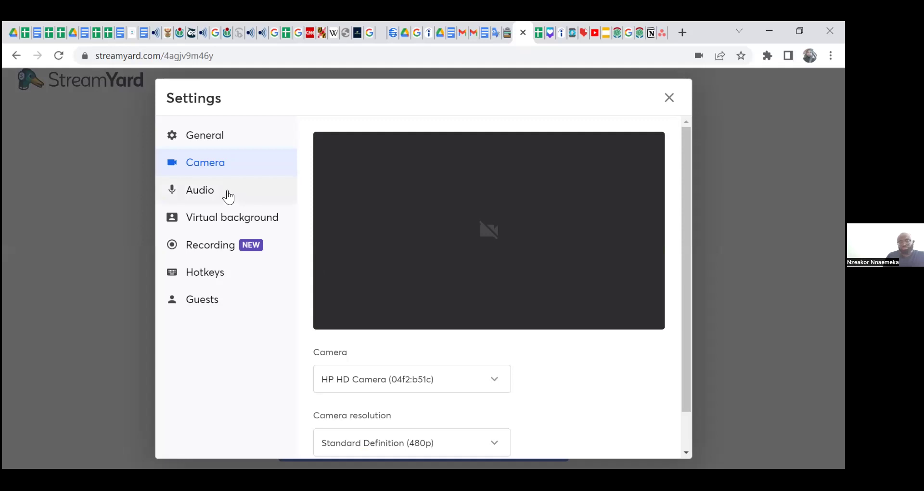
pyautogui.click(668, 98)
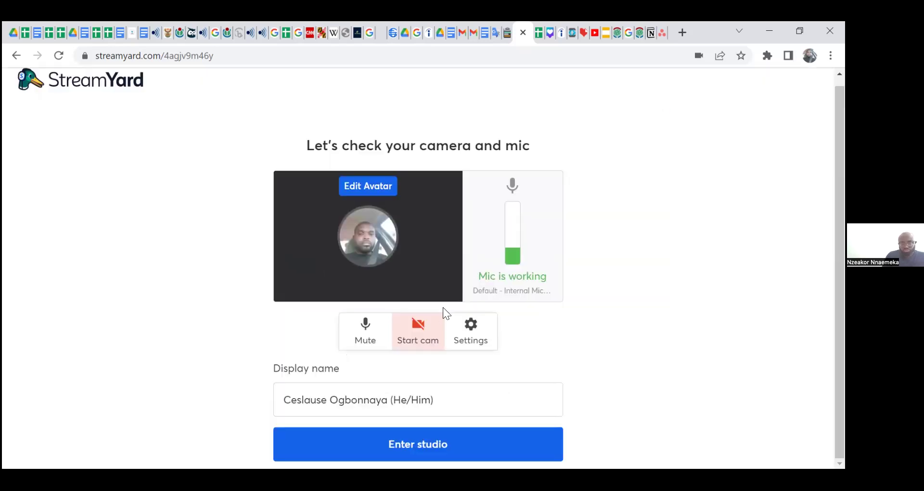
pyautogui.click(427, 331)
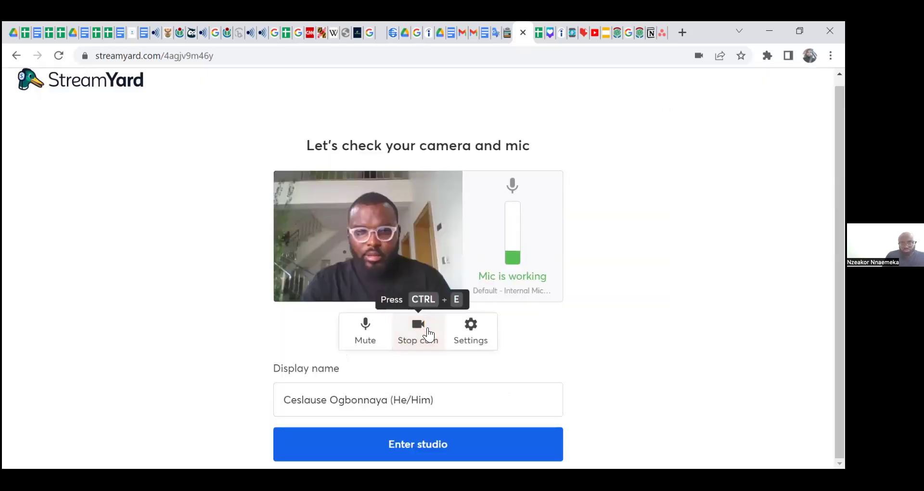
# Try the background blur, and apply the brick wall as the virtual background for the camera
pyautogui.click(467, 331)
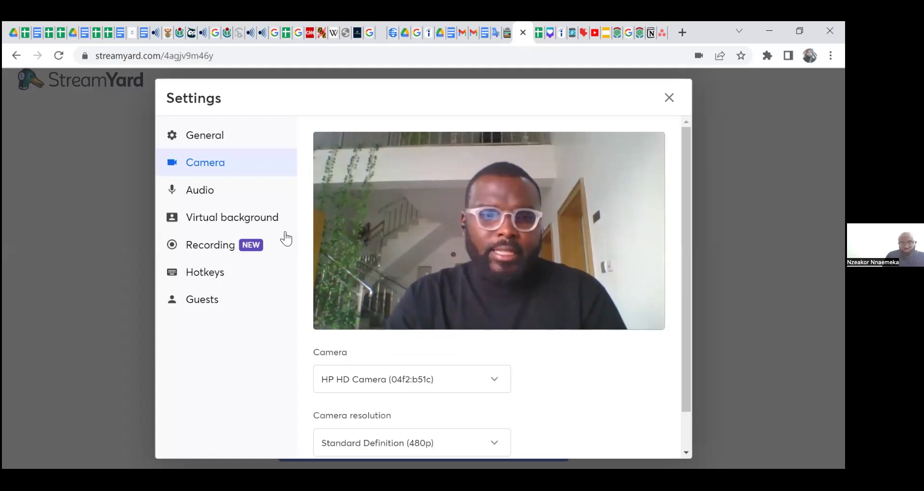
pyautogui.click(229, 222)
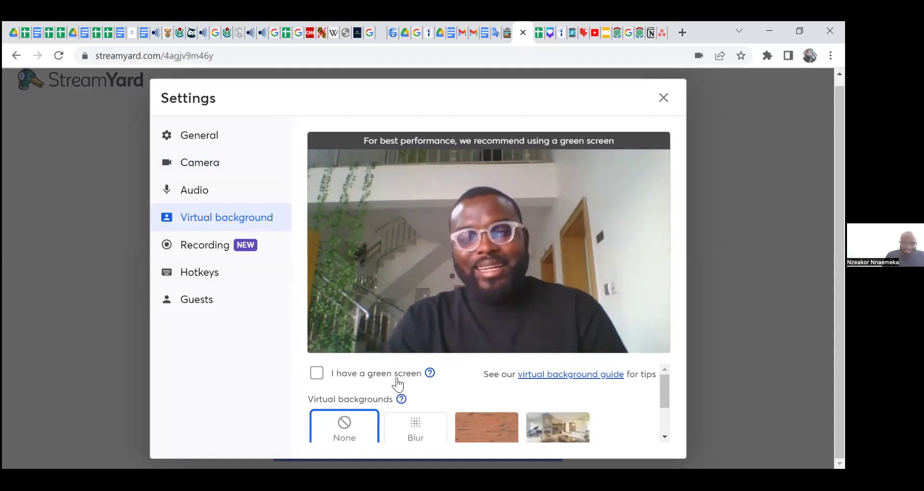
pyautogui.click(407, 436)
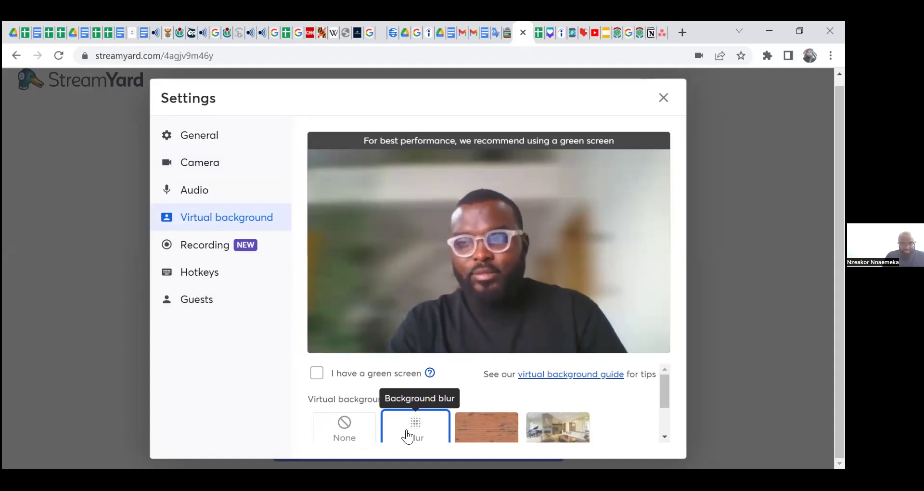
pyautogui.click(485, 439)
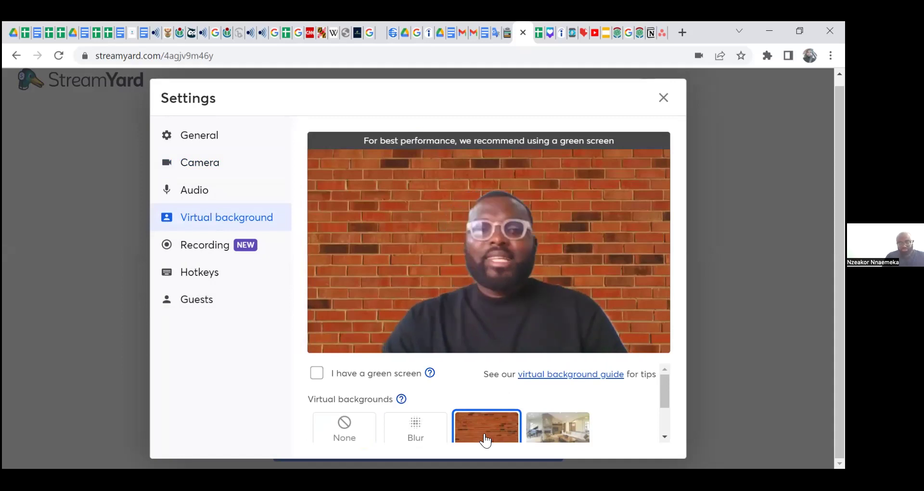
# Try the living room and the "Wiki In Africa" images as virtual backgrounds, and look at the upload of a custom background
pyautogui.click(549, 435)
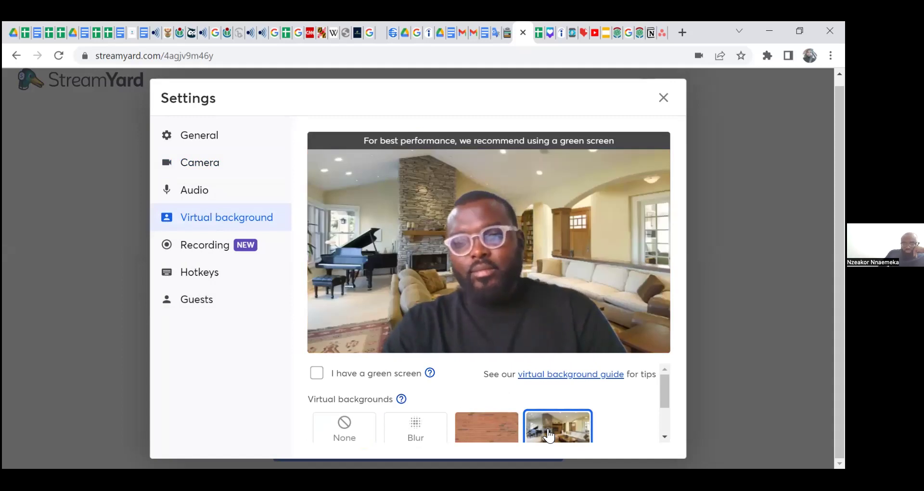
pyautogui.moveTo(662, 392); pyautogui.dragTo(672, 425)
pyautogui.click(350, 421)
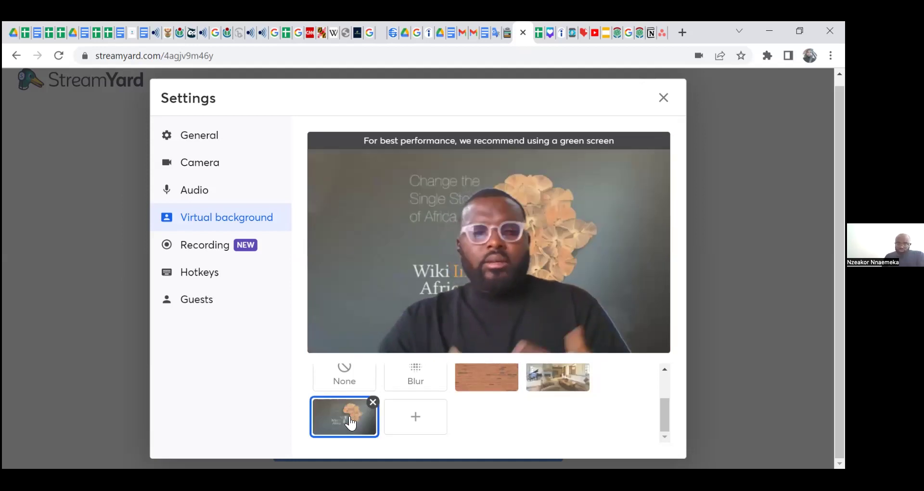
pyautogui.click(412, 420)
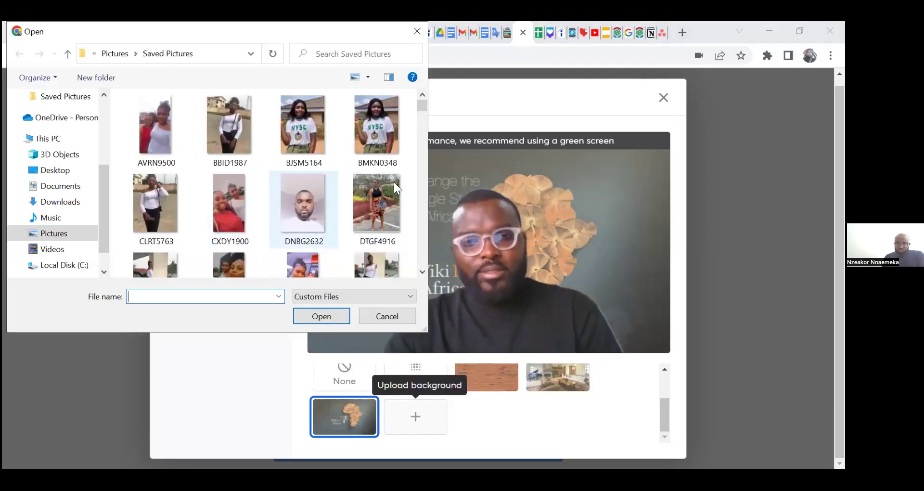
pyautogui.click(369, 318)
pyautogui.scroll(1, 663, 413)
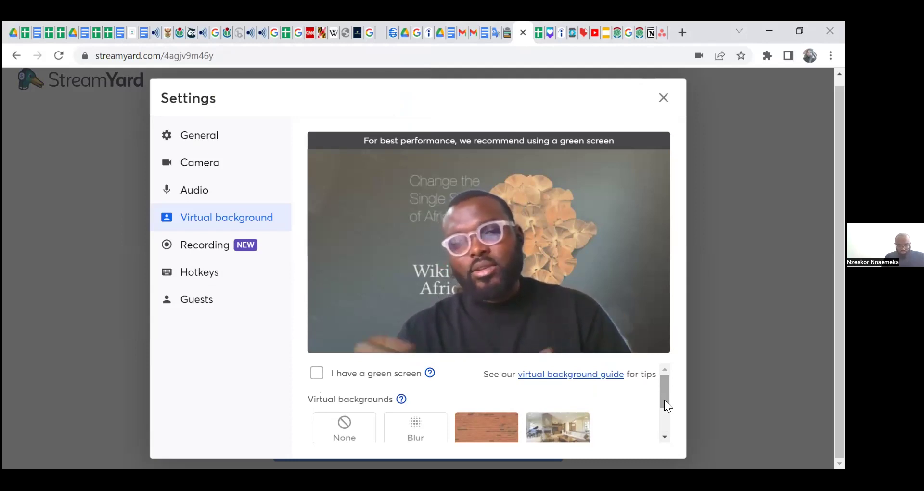
# Try the green screen option, set the virtual background to None, and close the settings
pyautogui.click(317, 373)
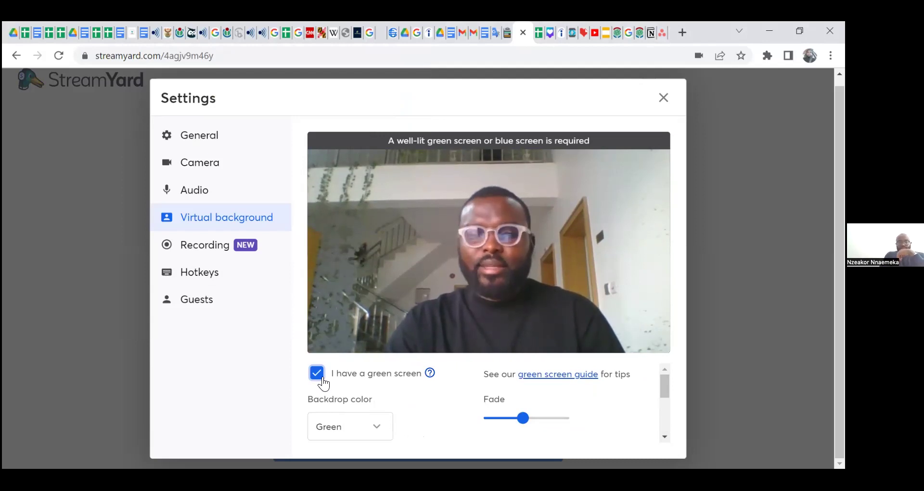
pyautogui.click(323, 379)
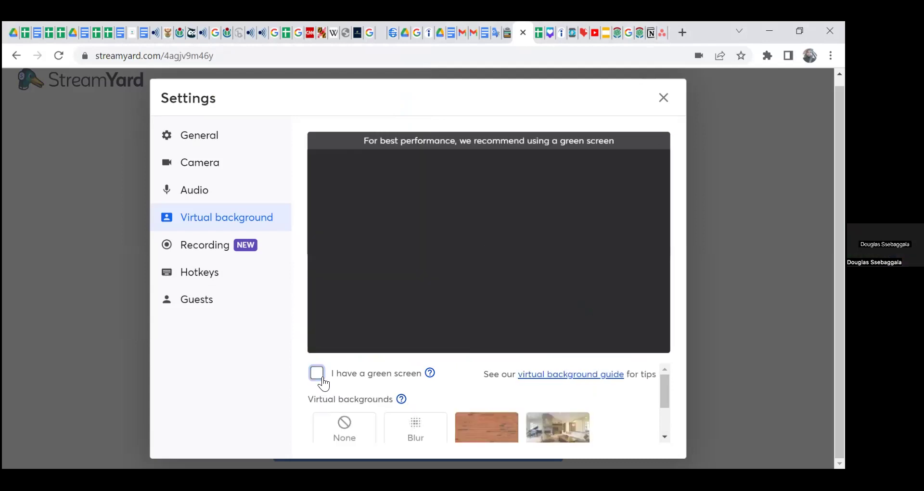
pyautogui.click(336, 435)
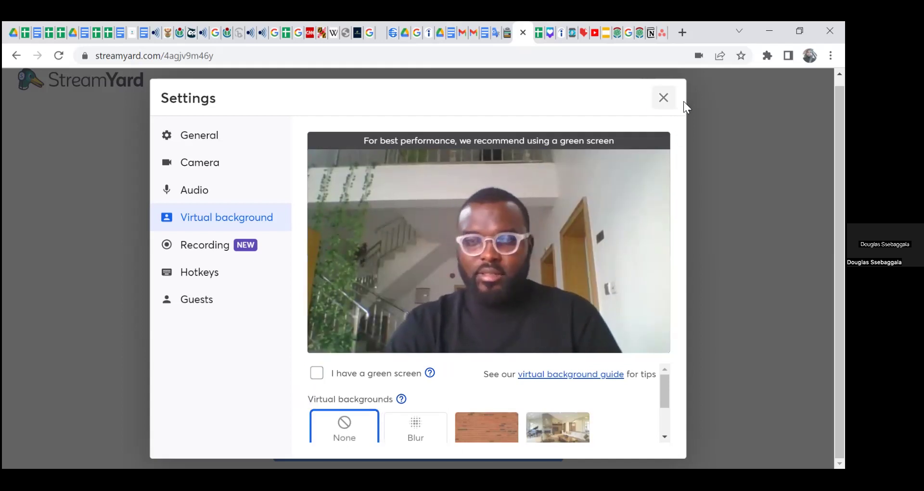
pyautogui.click(664, 98)
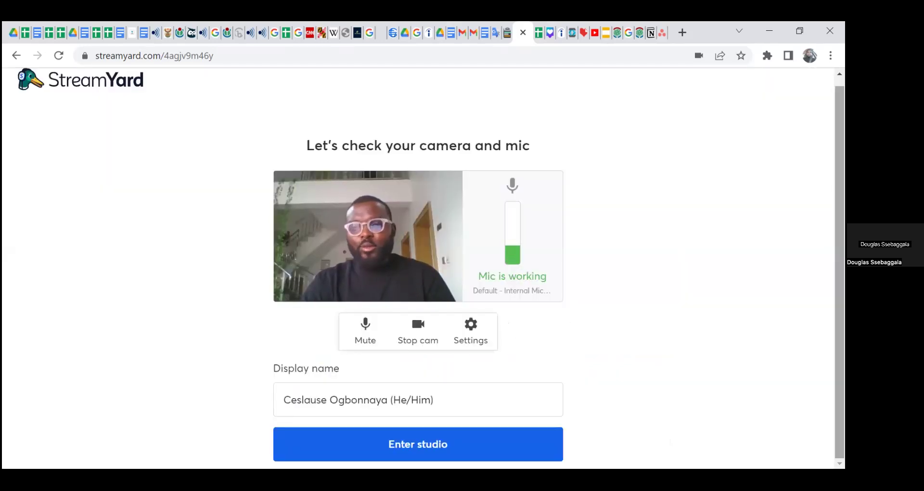
# Check the display name and the general broadcast settings, and enter the studio
pyautogui.click(339, 397)
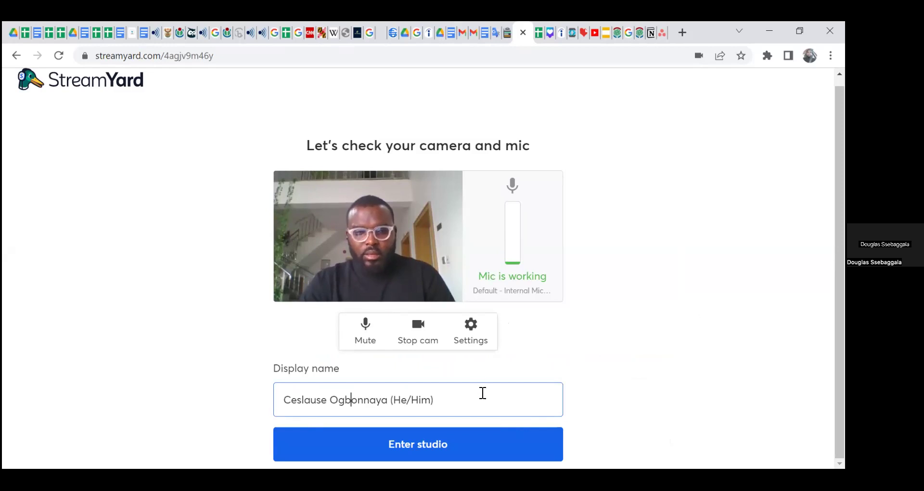
pyautogui.click(472, 341)
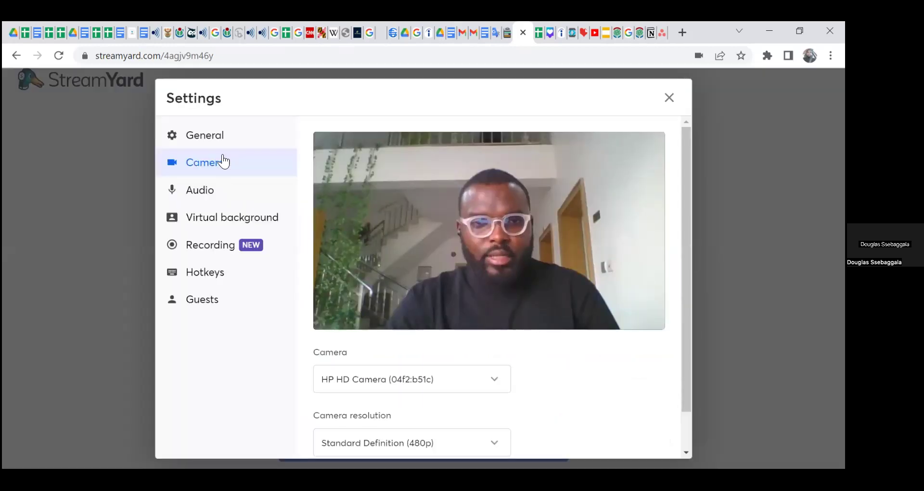
pyautogui.click(215, 144)
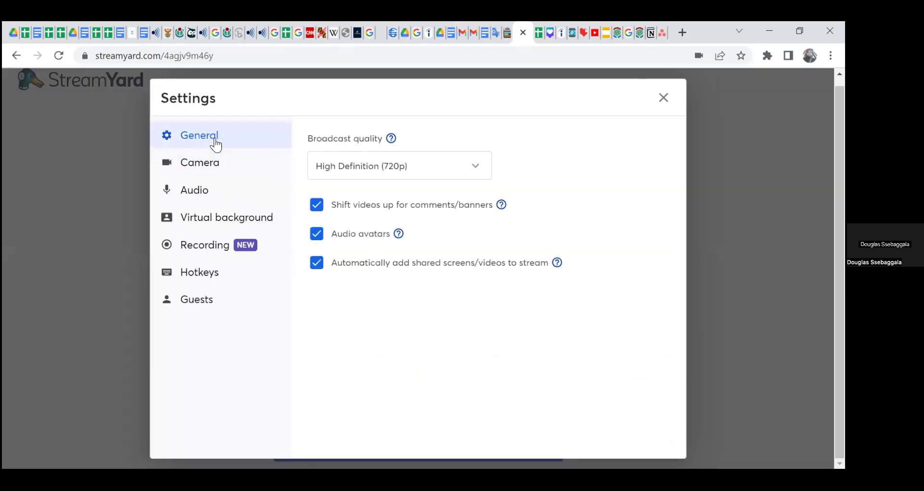
pyautogui.click(662, 105)
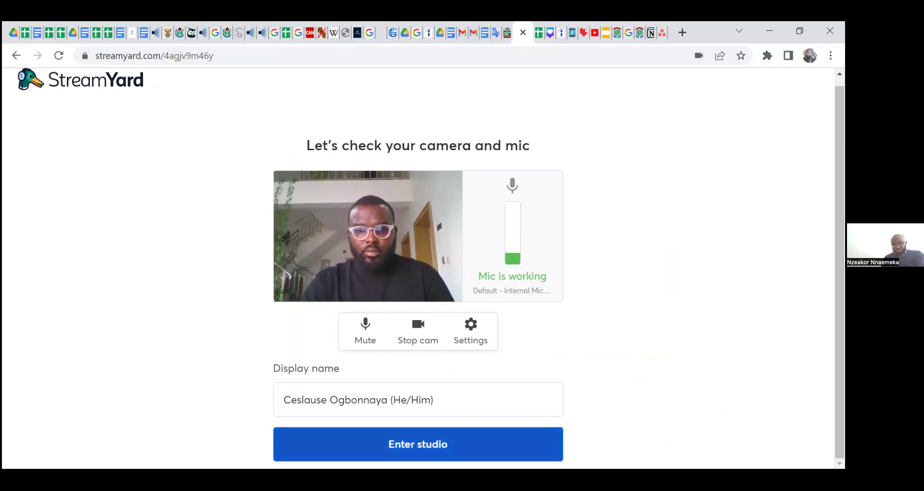
pyautogui.click(417, 443)
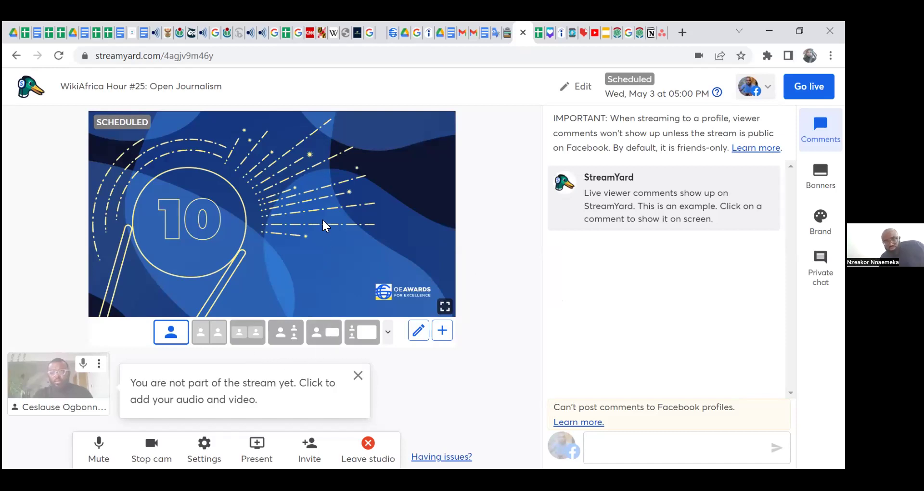
# Examine the guest banners in the "Episode 23 guests" folder by opening the host and #SheSaid Ukraine volunteer banners for editing, and return to the folders
pyautogui.moveTo(689, 212)
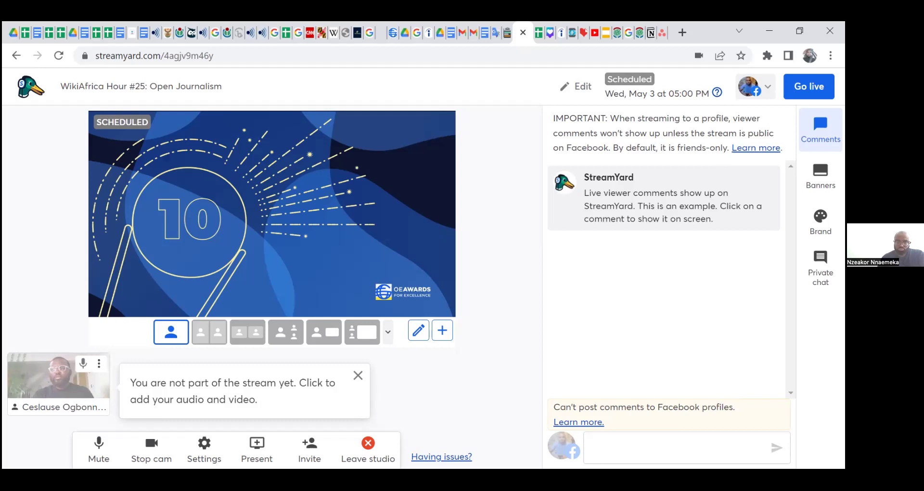
pyautogui.click(820, 176)
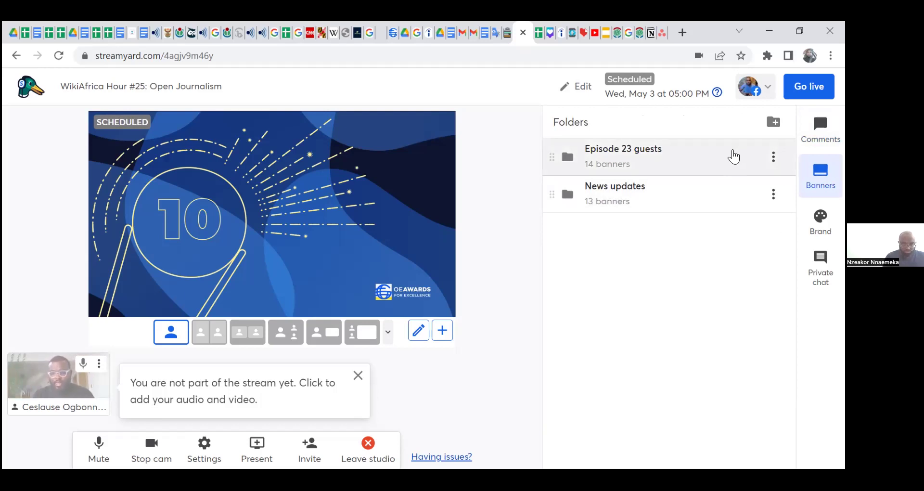
pyautogui.click(733, 157)
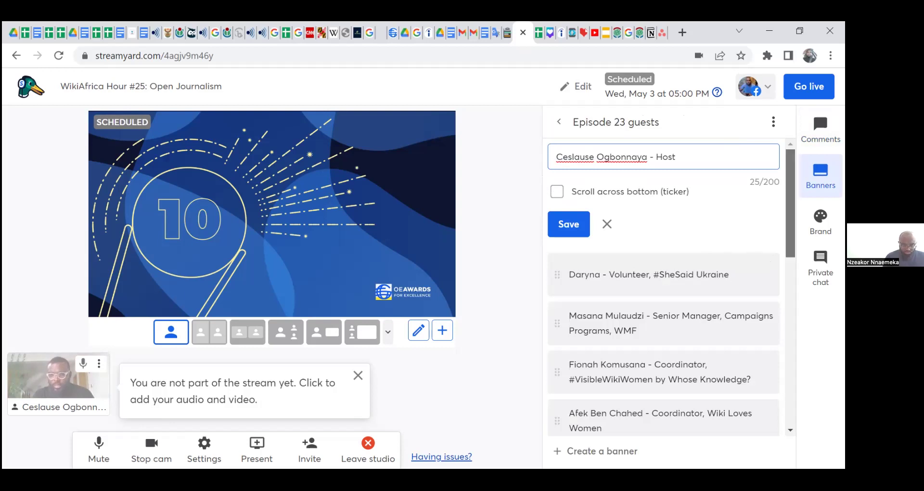
pyautogui.scroll(-1, 630, 245)
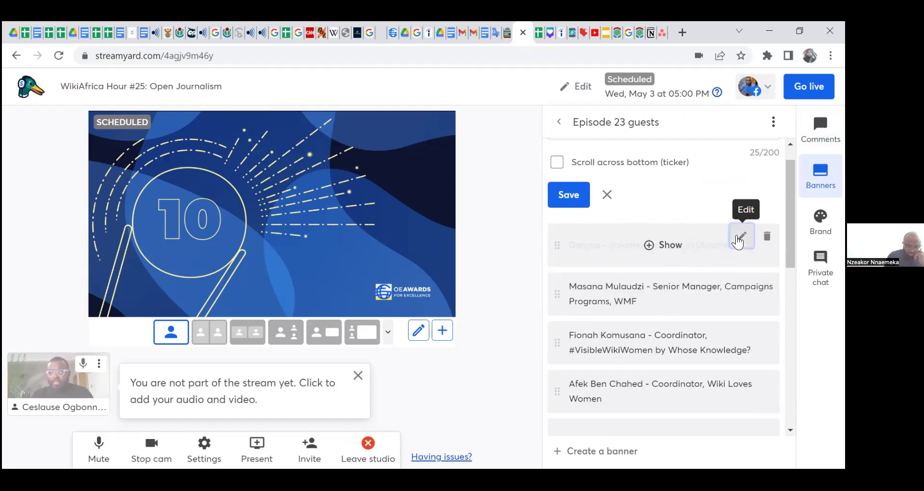
pyautogui.click(738, 240)
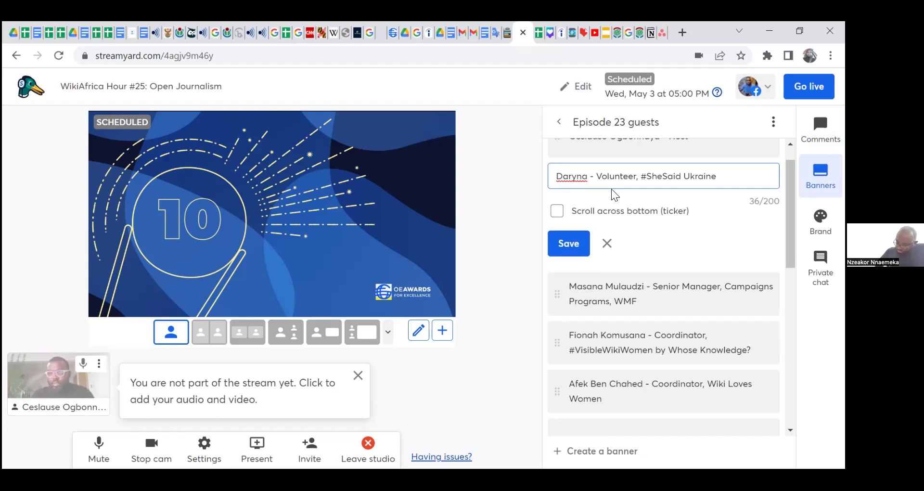
pyautogui.click(571, 247)
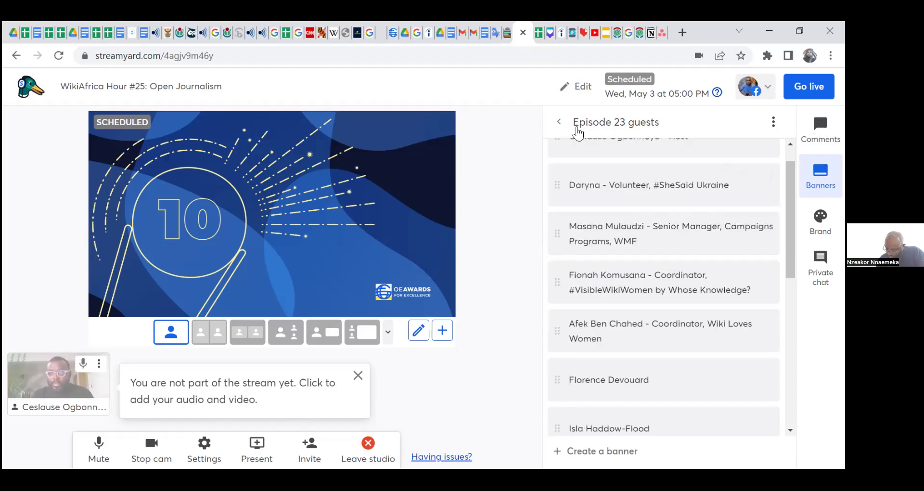
pyautogui.click(559, 123)
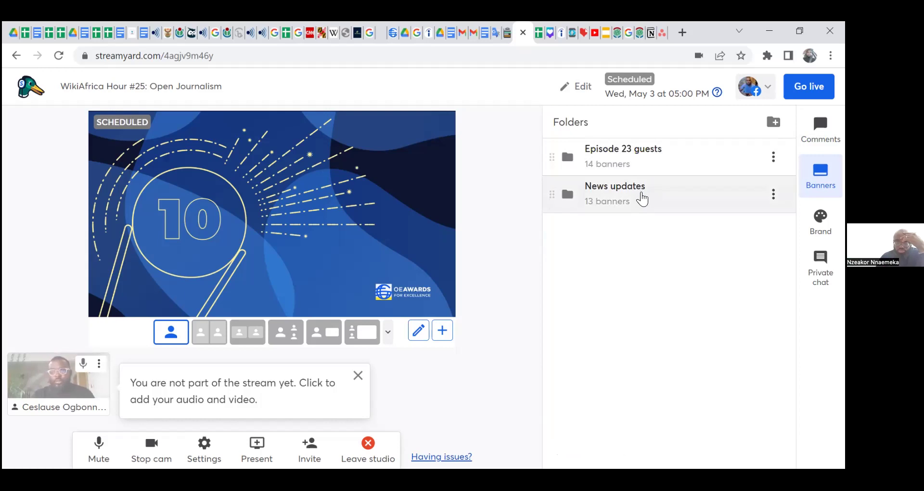
# Save the "Wiki Loves Africa 2023" banner in the "News updates" folder as a scrolling ticker and show it on the stream
pyautogui.click(642, 198)
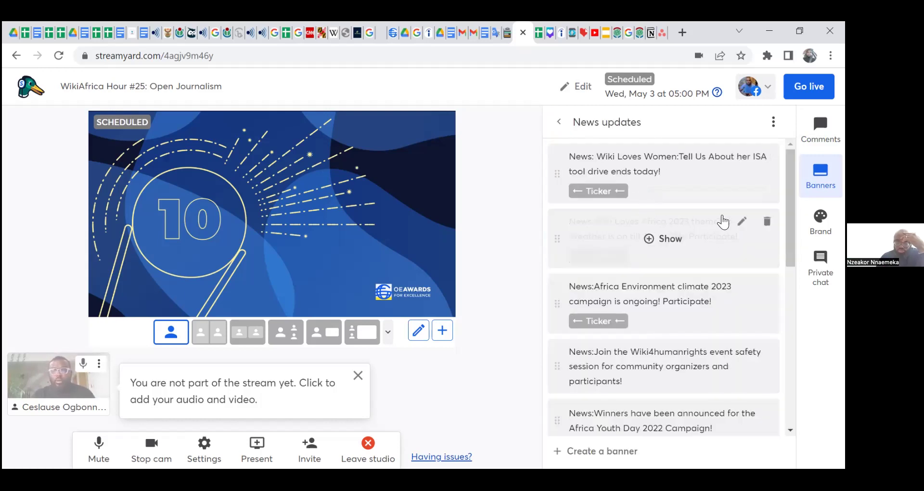
pyautogui.click(742, 222)
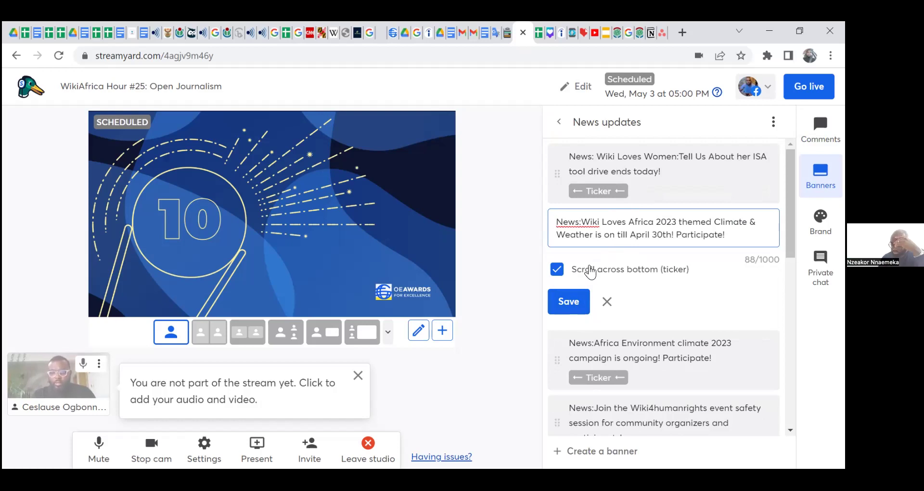
pyautogui.click(586, 293)
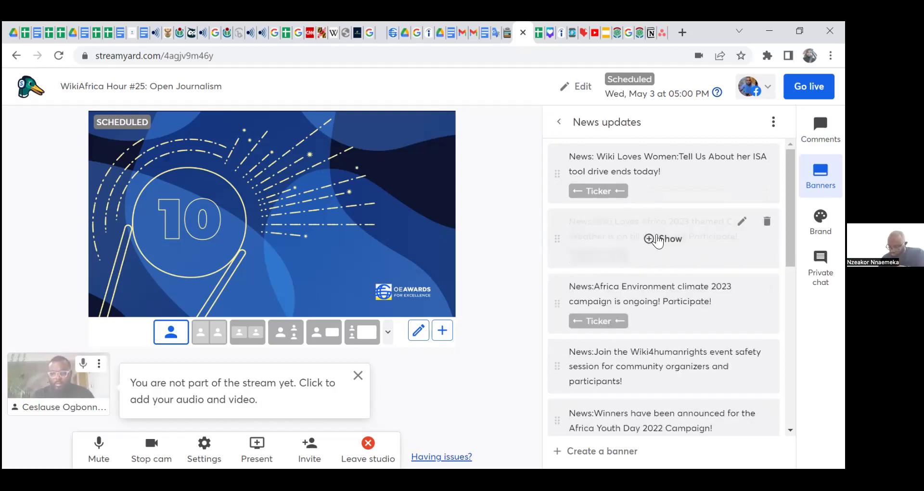
pyautogui.click(658, 239)
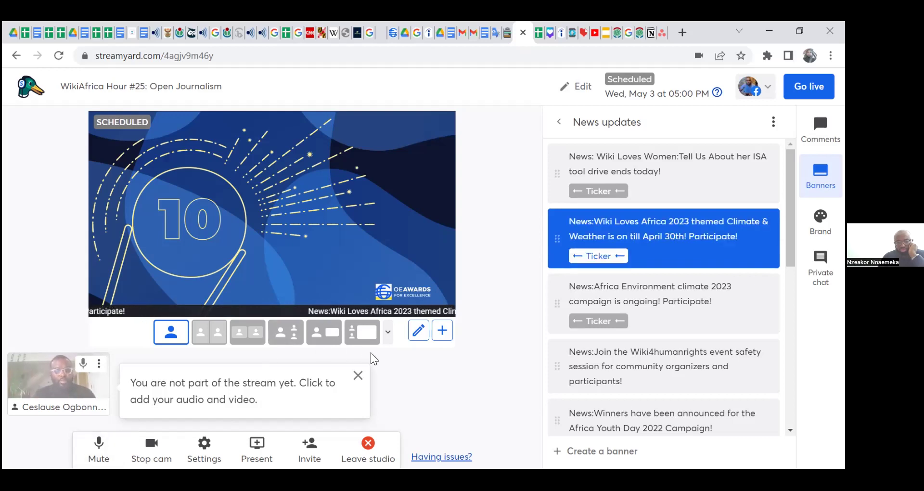
# Dismiss the hint about not being part of the stream and add the host's camera to the stream
pyautogui.click(357, 375)
pyautogui.moveTo(61, 384)
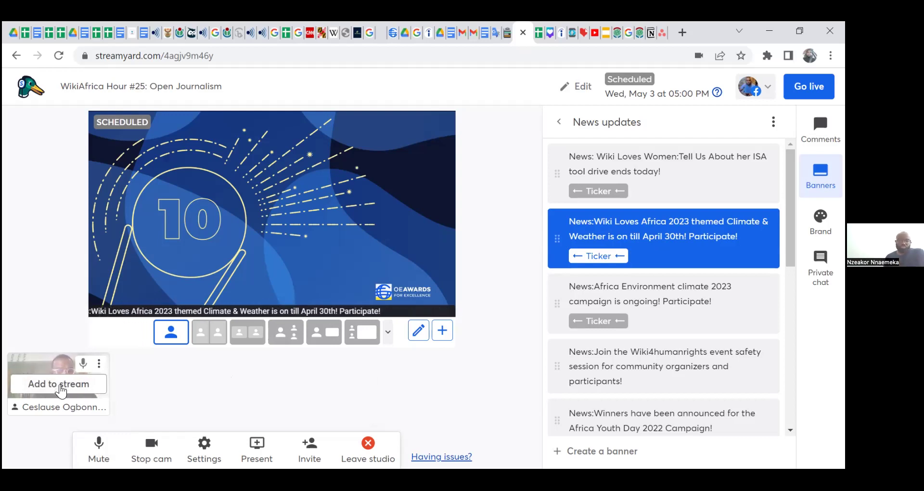
pyautogui.click(60, 384)
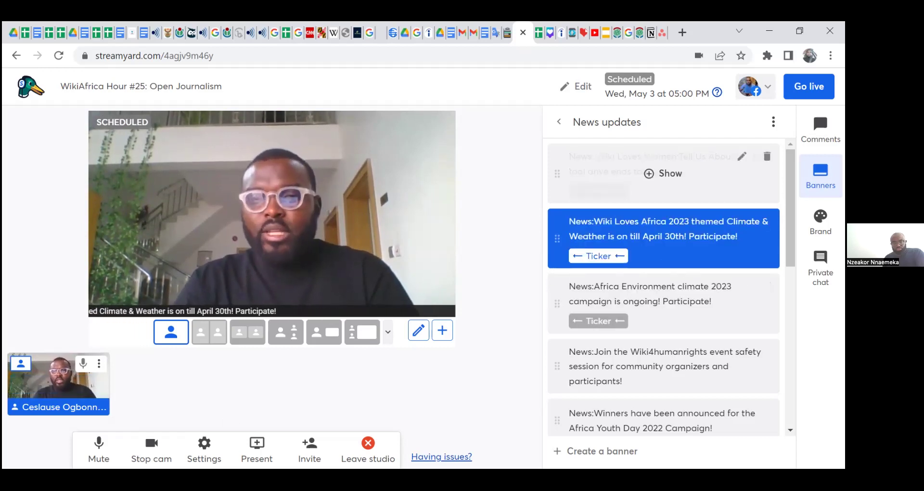
# Show the guest name banner directly above "Find SheSaid here" in the "Episode 23 guests" folder on the stream
pyautogui.click(558, 122)
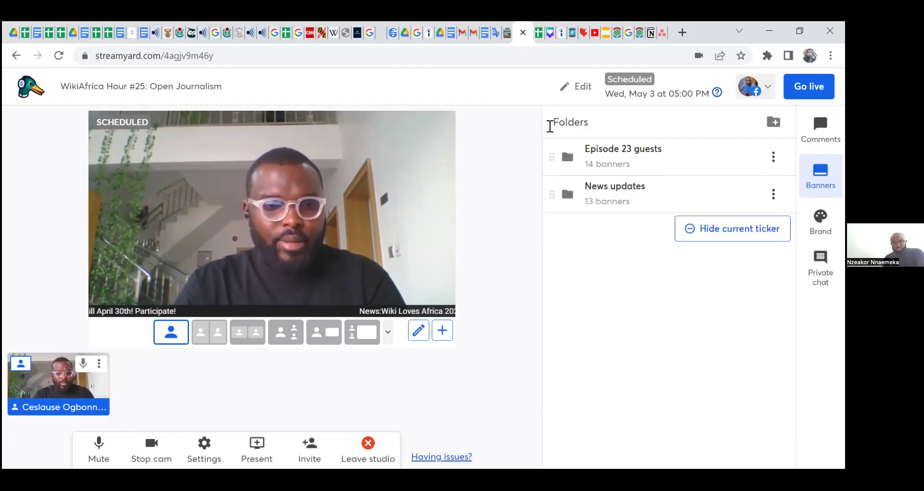
pyautogui.click(697, 160)
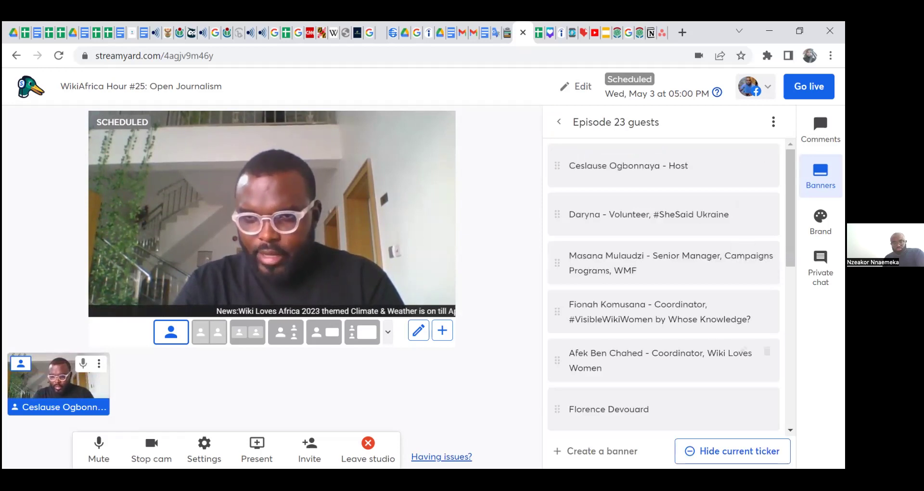
pyautogui.scroll(-2, 664, 241)
pyautogui.scroll(-3, 664, 288)
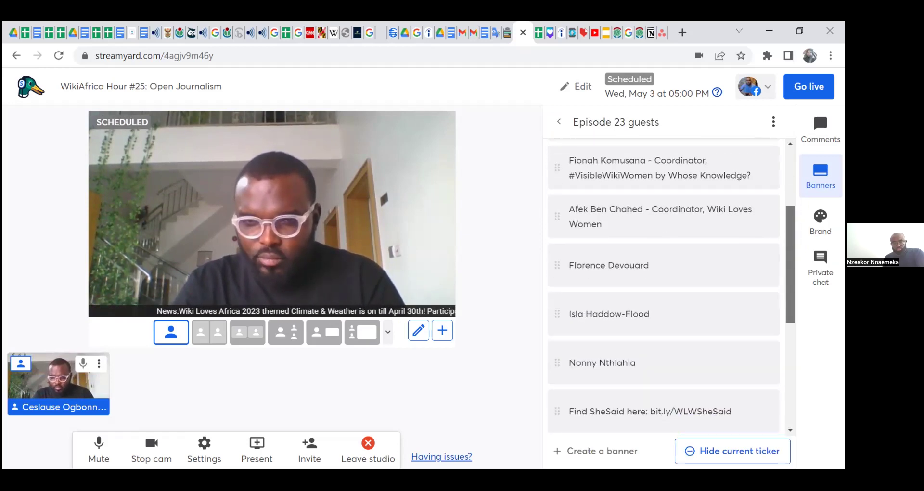
pyautogui.scroll(-1, 628, 269)
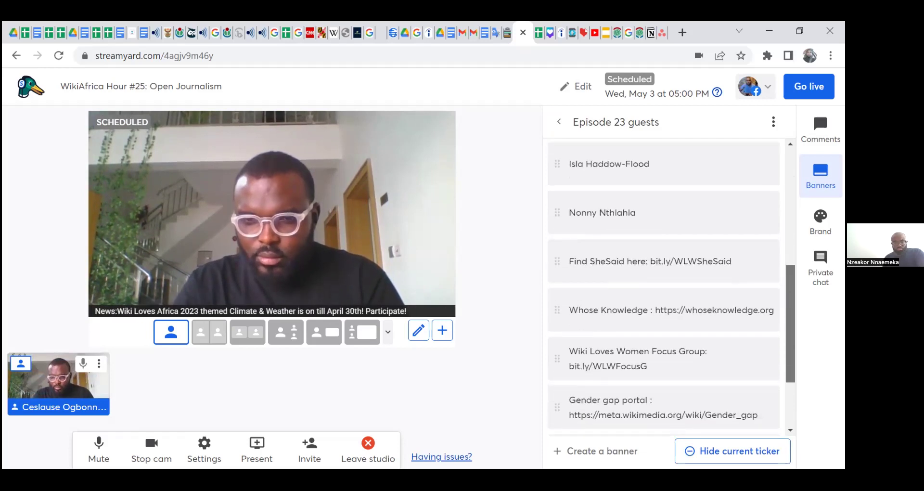
pyautogui.scroll(1, 627, 270)
pyautogui.moveTo(628, 270)
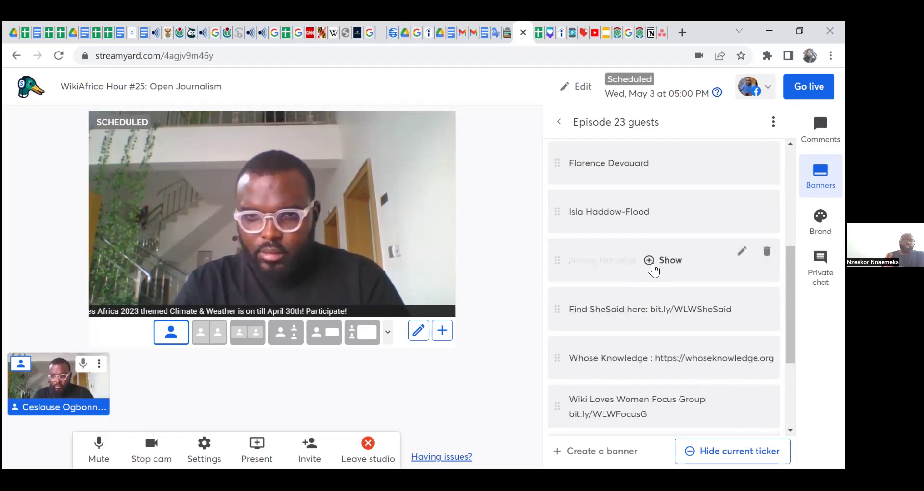
pyautogui.click(664, 260)
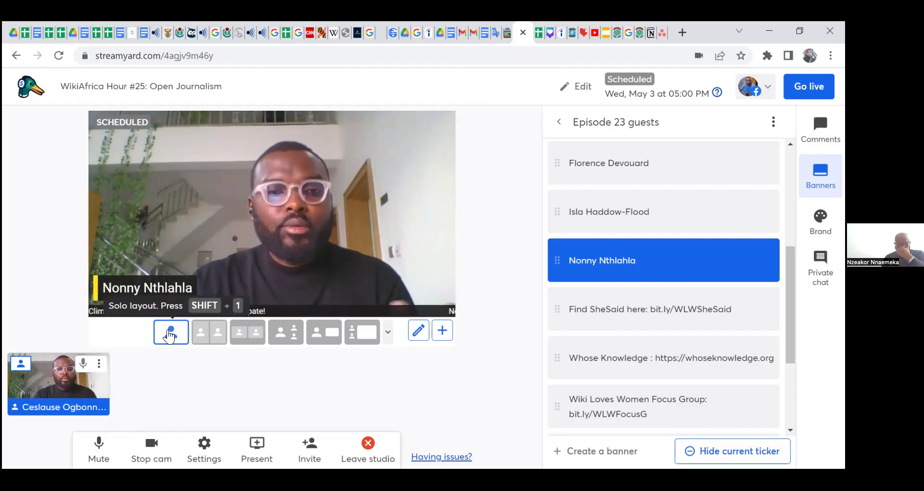
# Try the cropped layout, switch to the uncropped side-by-side layout, and open the guest invitation with the studio link
pyautogui.click(205, 335)
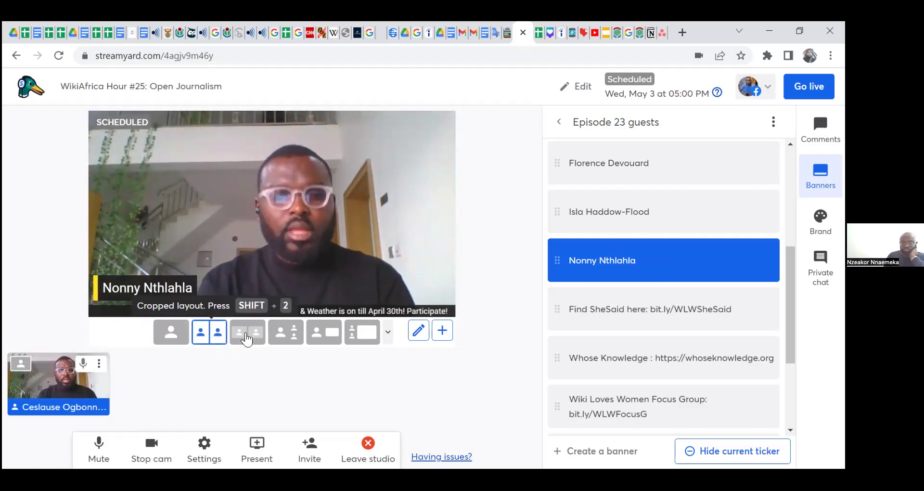
pyautogui.click(247, 333)
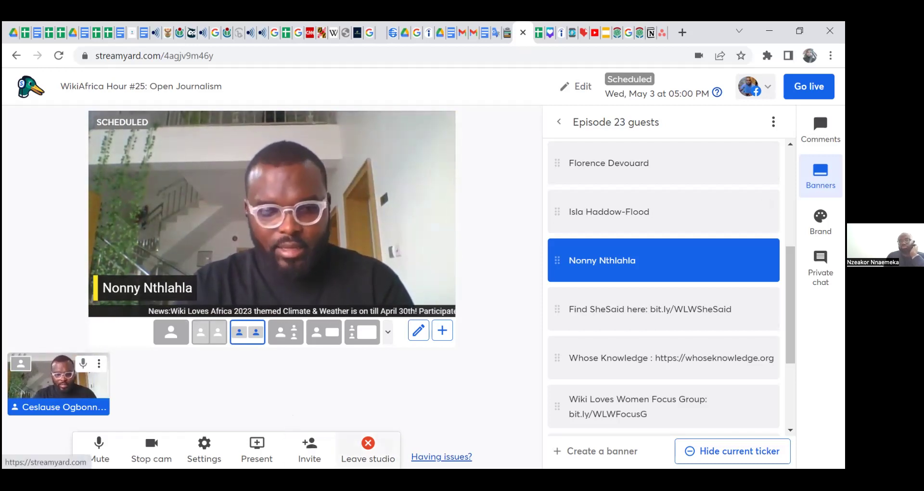
pyautogui.click(310, 450)
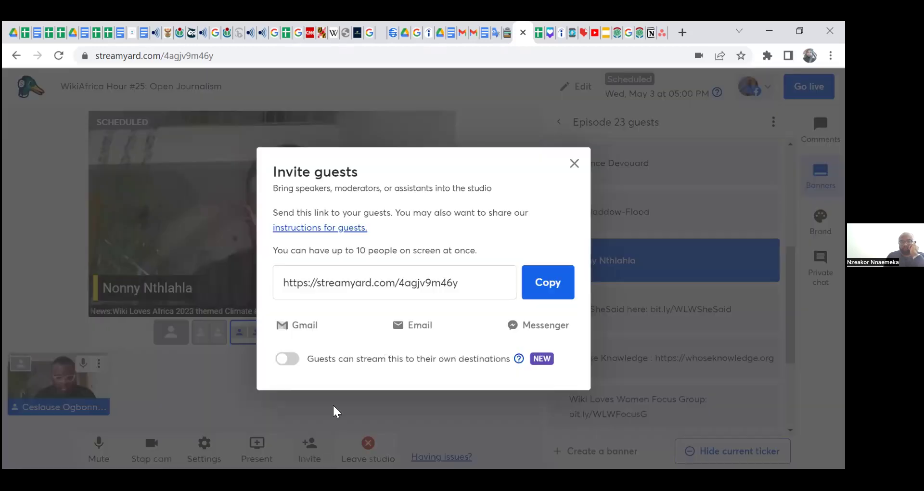
# Copy the studio link for guests and close the guest invitation
pyautogui.click(538, 275)
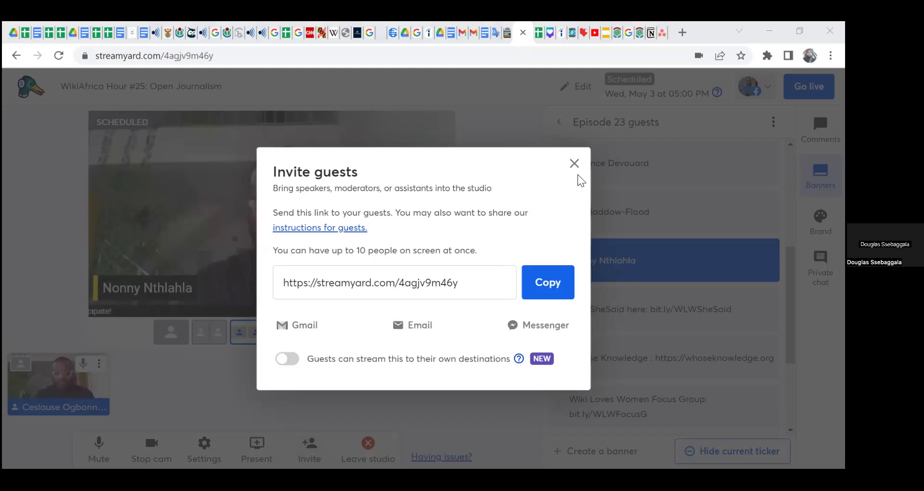
pyautogui.press('Escape')
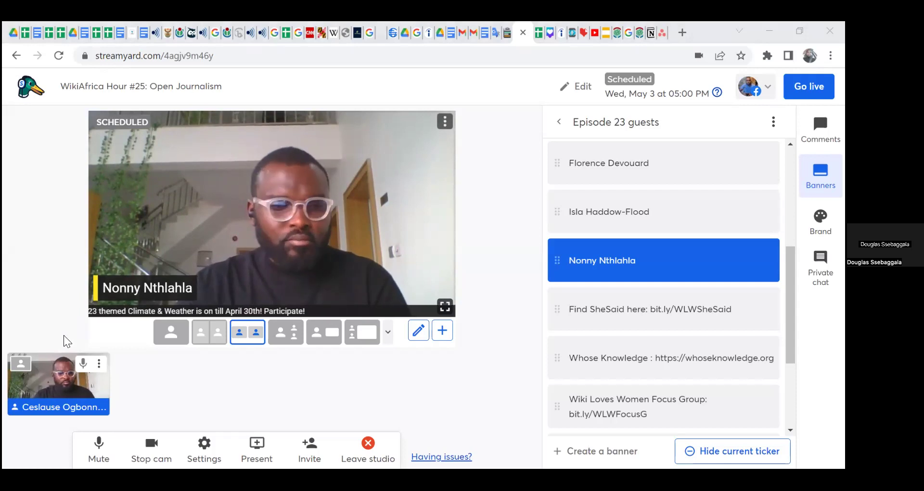
# Add the three waiting guests to the stream alongside the host
pyautogui.moveTo(64, 388)
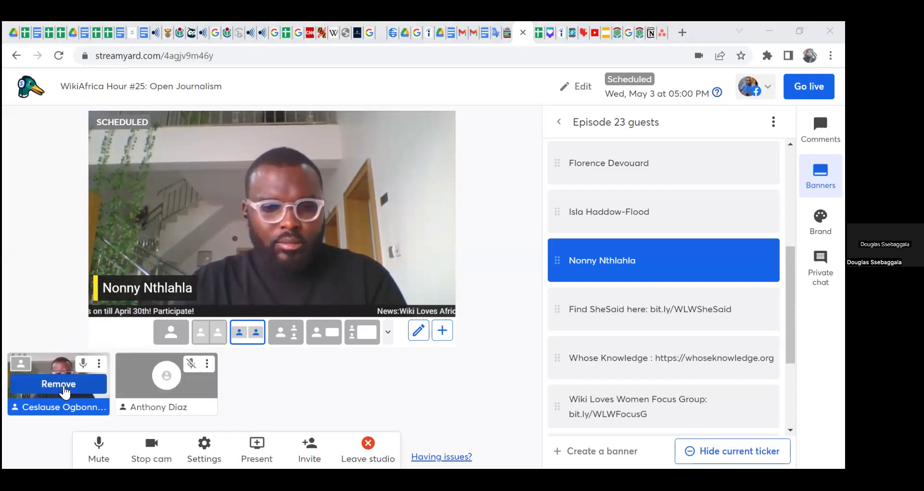
pyautogui.moveTo(177, 395)
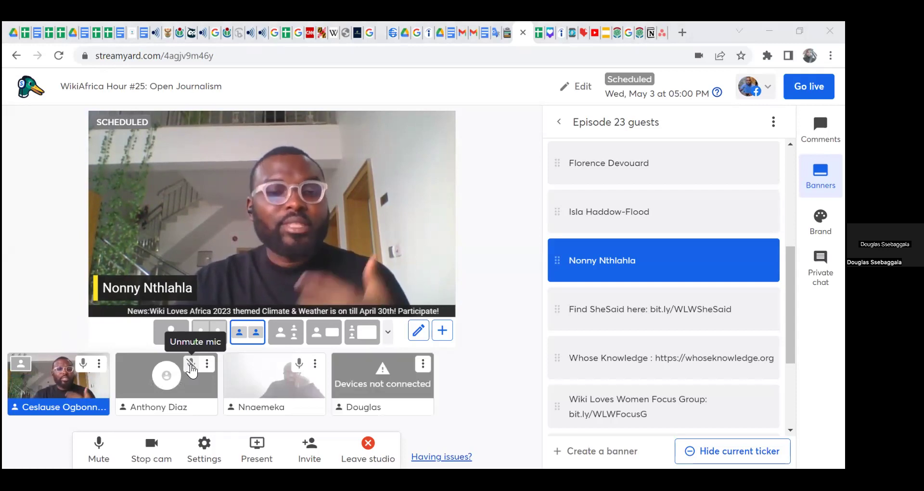
pyautogui.moveTo(276, 393)
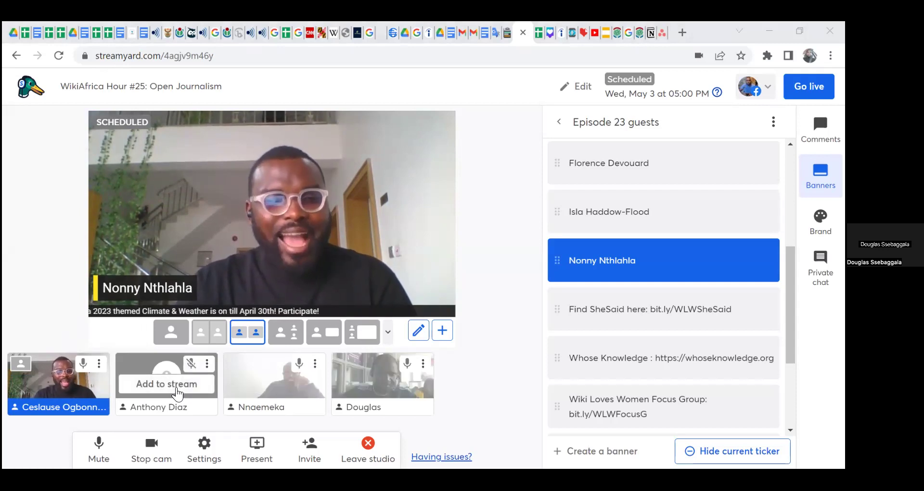
pyautogui.click(176, 392)
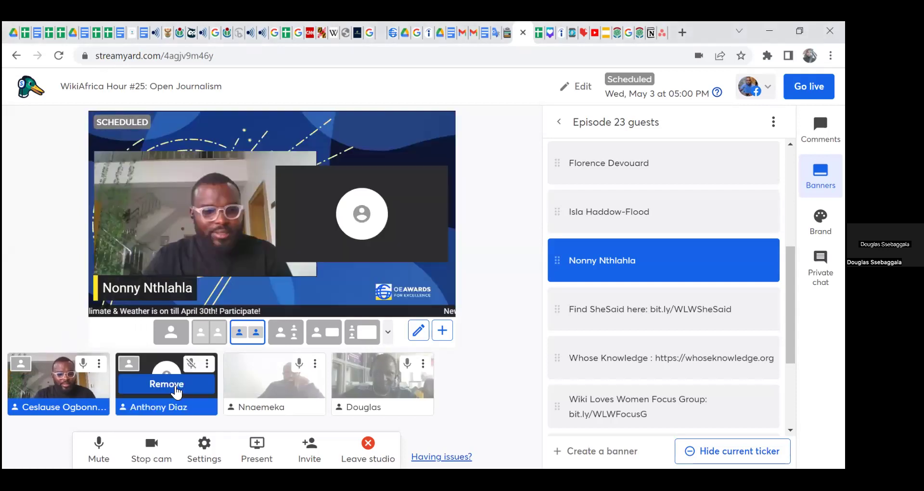
pyautogui.click(270, 385)
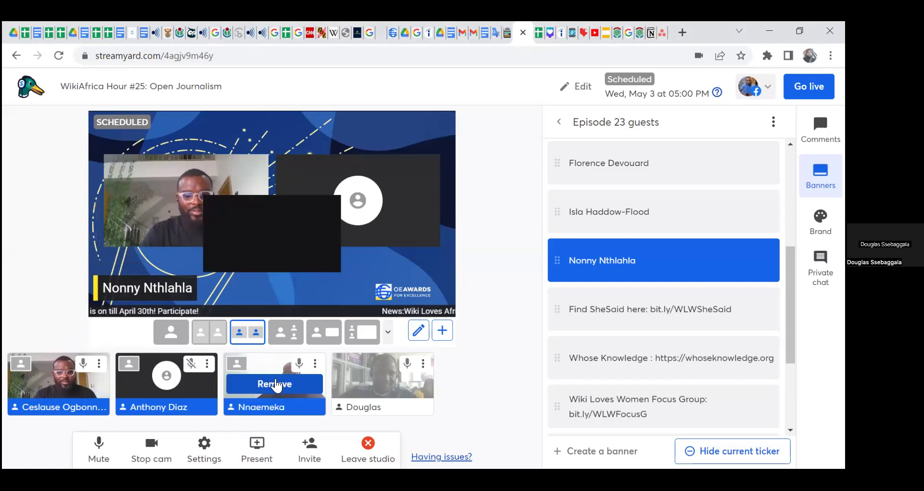
pyautogui.click(377, 383)
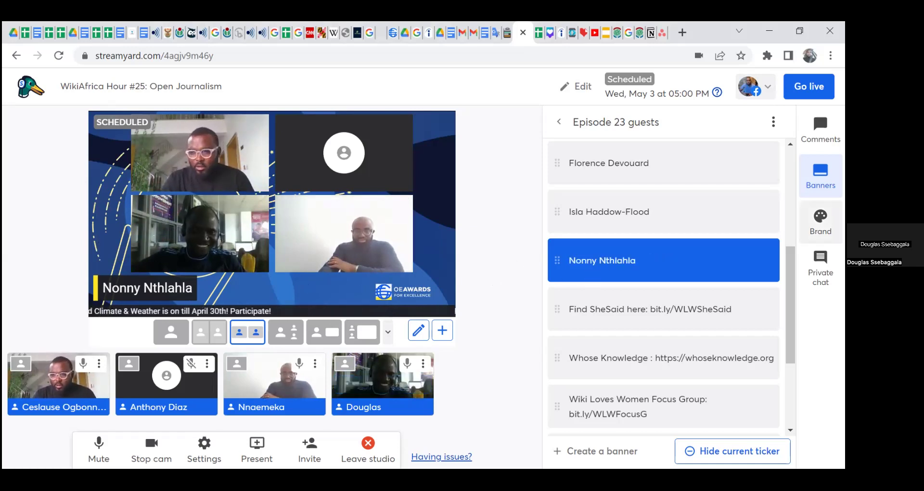
# Try the Block theme in the OEGlobal awards brand and switch the banner theme to Classic
pyautogui.click(820, 221)
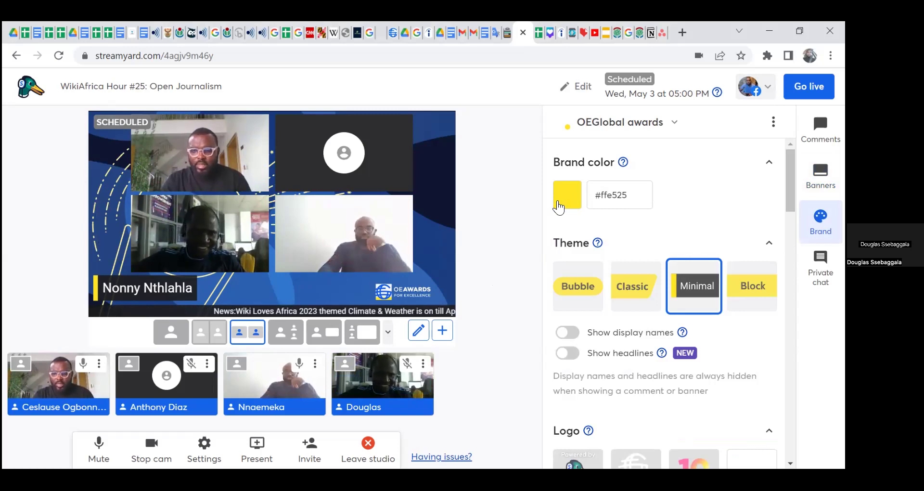
pyautogui.click(737, 288)
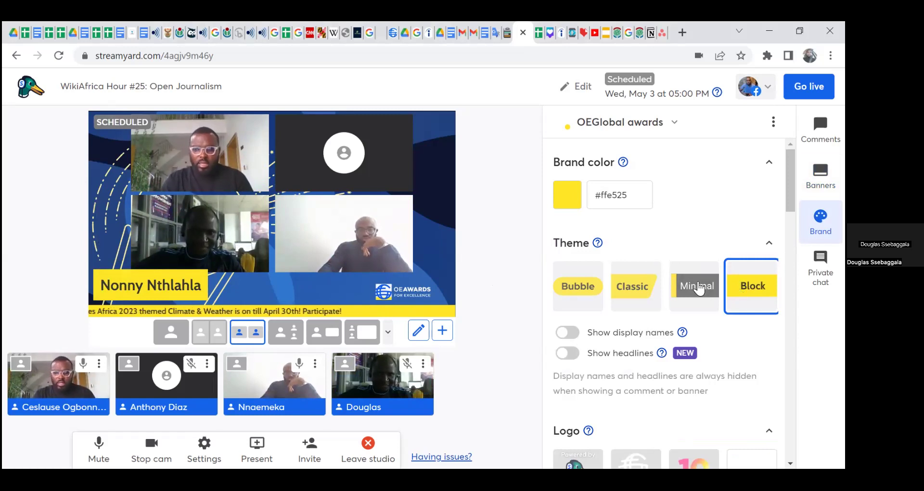
pyautogui.click(652, 291)
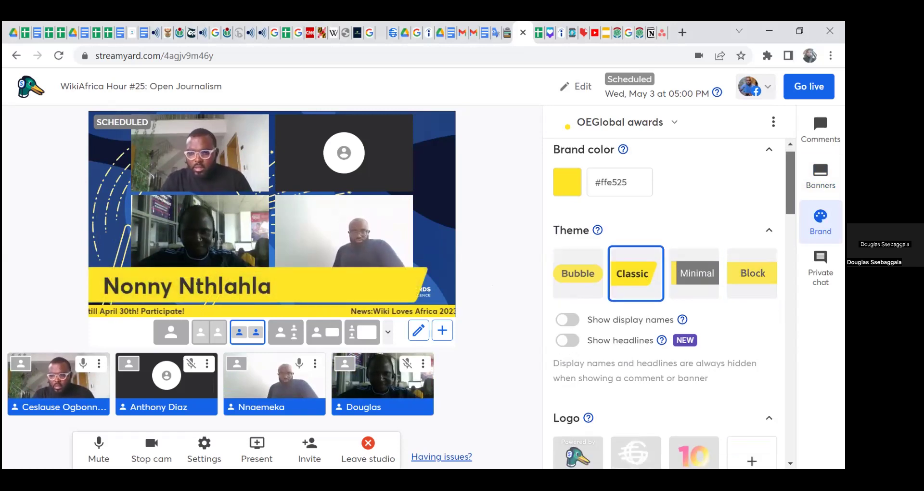
# Try the first "Slide 16_9 - 1Background" and switch the stream background to "Group 1410 yr feature image"
pyautogui.scroll(-1, 707, 253)
pyautogui.scroll(-10, 665, 303)
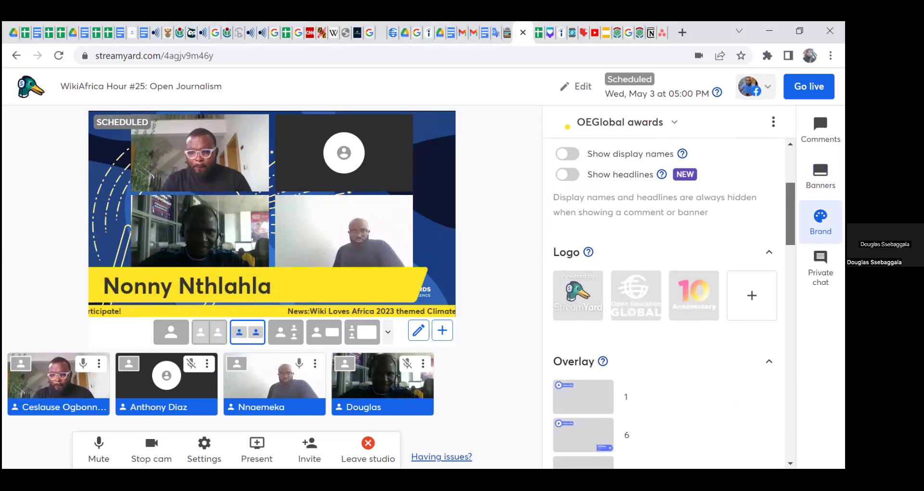
pyautogui.scroll(-5, 665, 303)
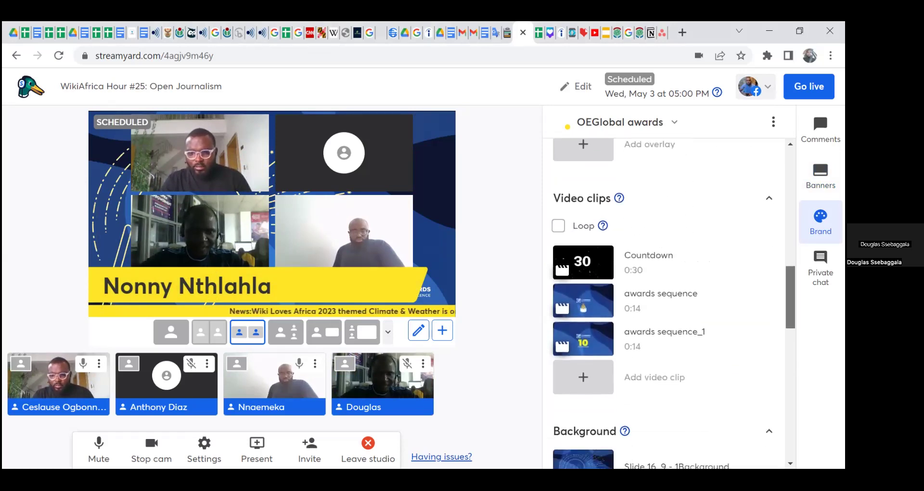
pyautogui.scroll(-4, 596, 330)
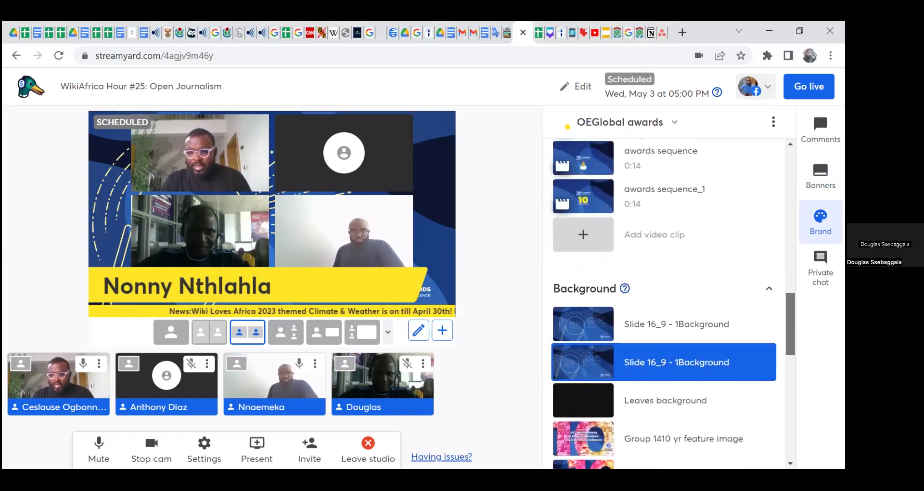
pyautogui.click(591, 330)
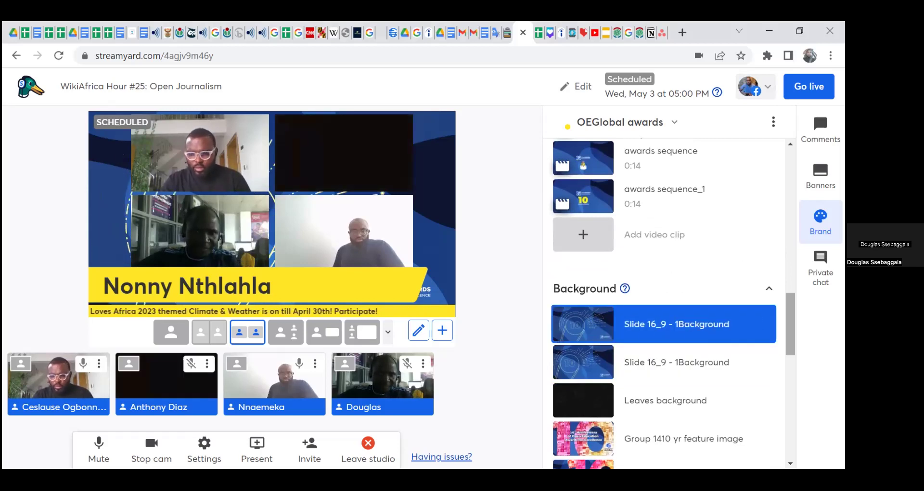
pyautogui.scroll(-4, 664, 303)
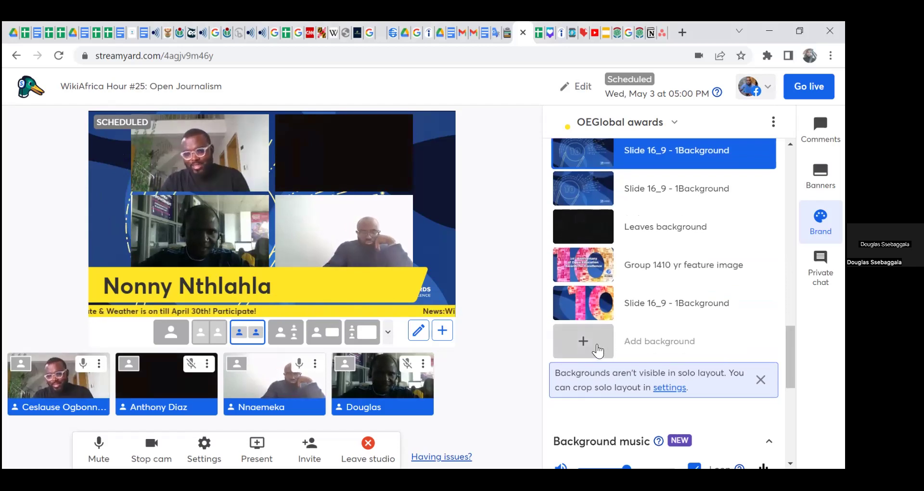
pyautogui.moveTo(598, 300)
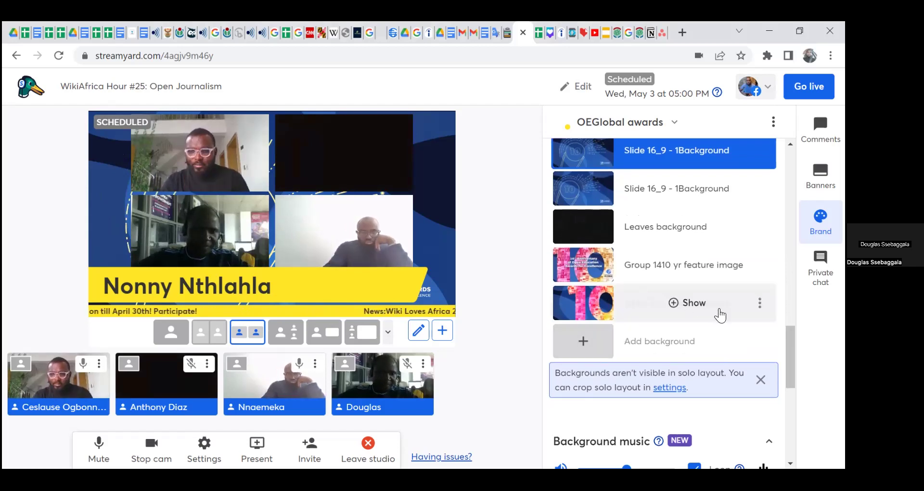
pyautogui.moveTo(589, 275)
pyautogui.click(673, 264)
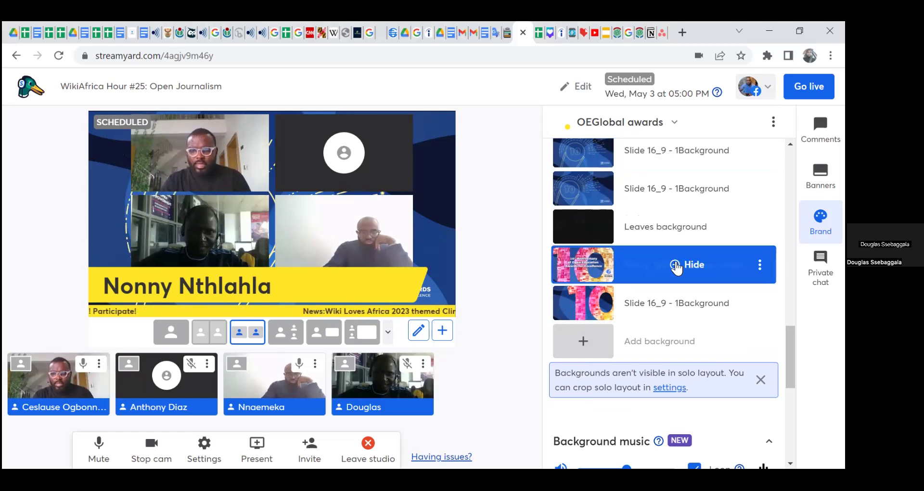
pyautogui.moveTo(706, 302)
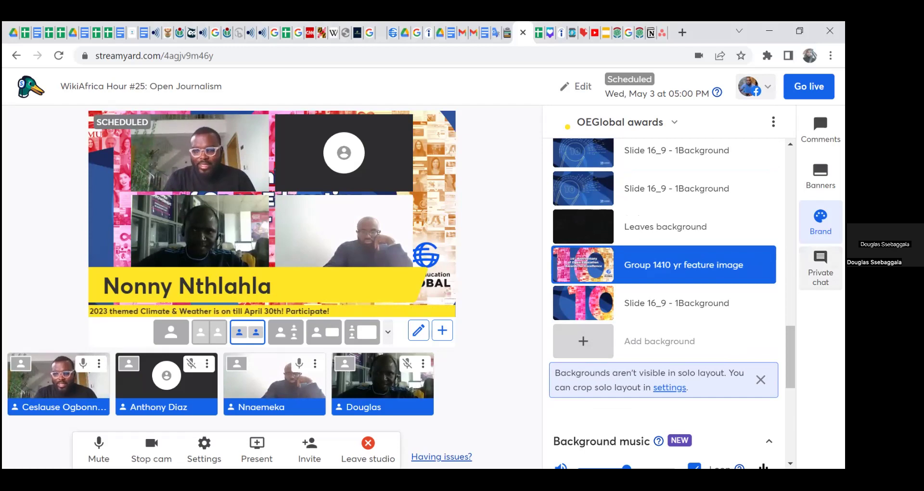
# Send "Hello" to everyone in the studio's private chat and open the viewer comments
pyautogui.click(820, 267)
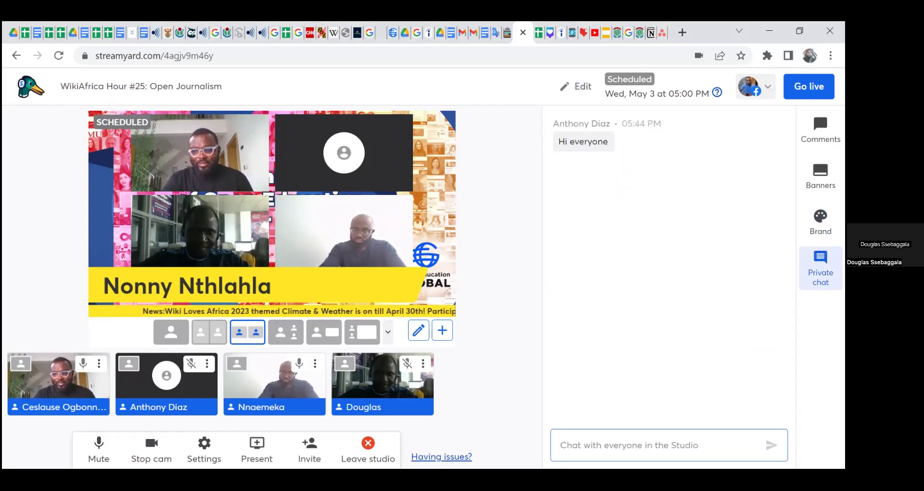
pyautogui.write('Hello')
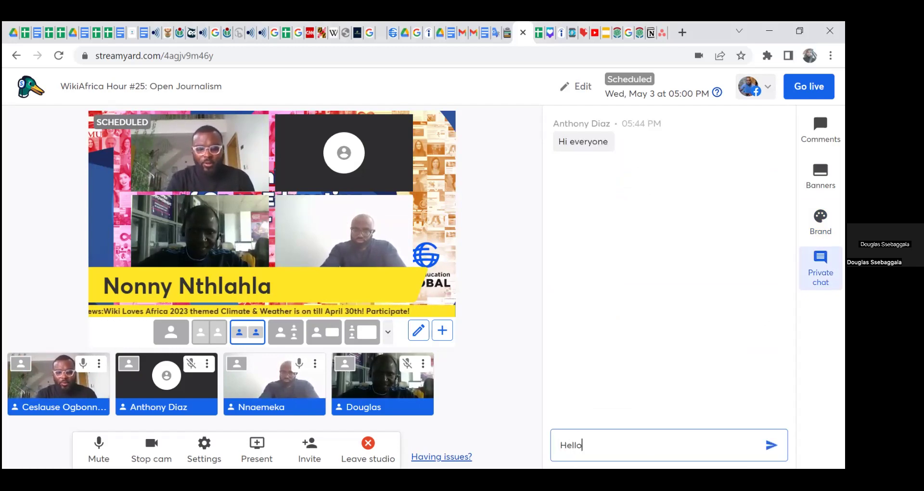
pyautogui.press('Return')
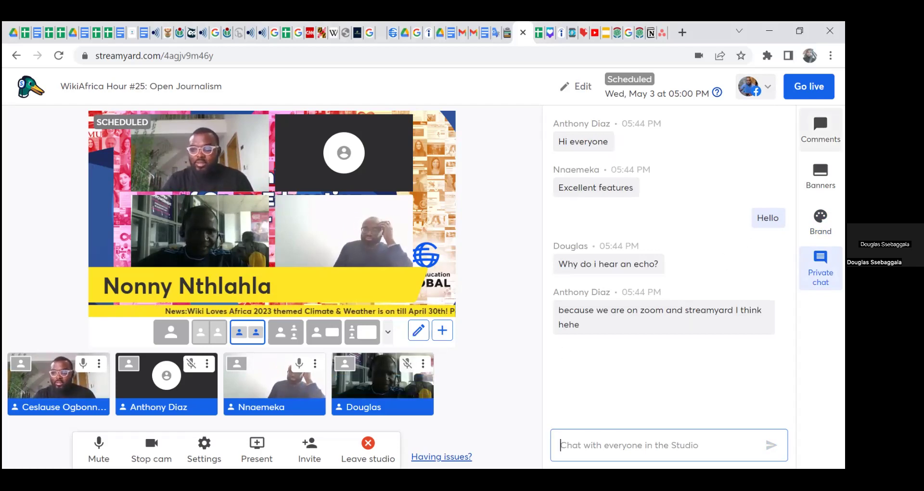
pyautogui.click(820, 129)
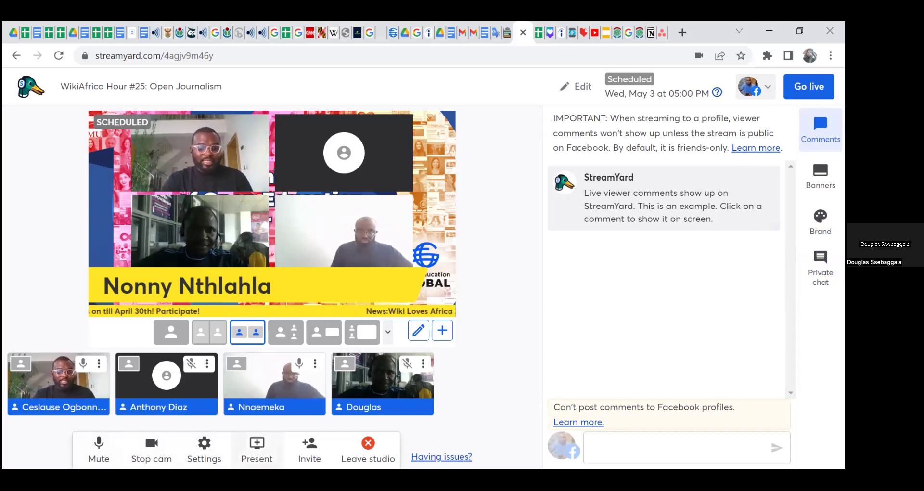
# Browse the saved slide decks available for presenting and start adding a slide file from the computer
pyautogui.click(258, 446)
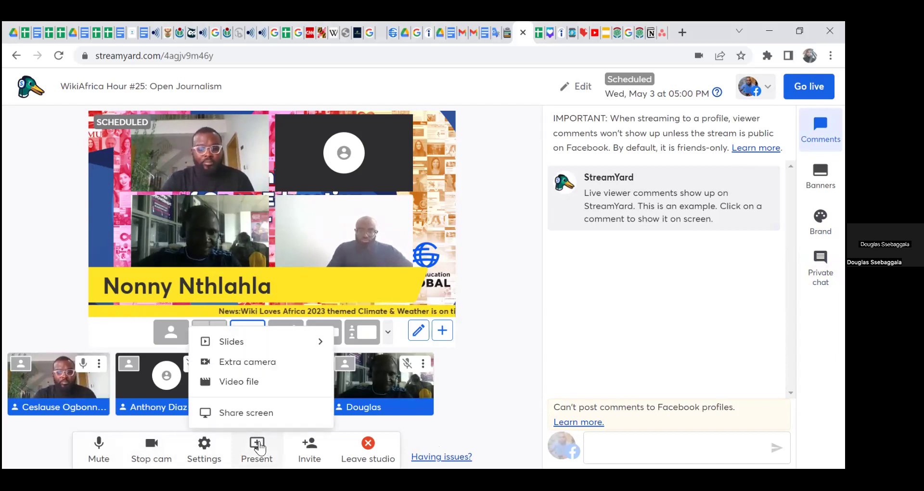
pyautogui.click(302, 342)
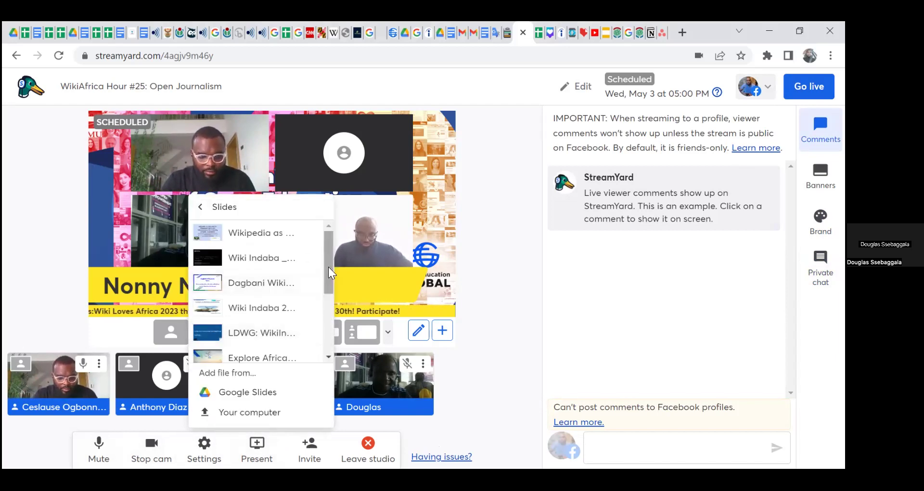
pyautogui.moveTo(326, 280); pyautogui.dragTo(310, 335)
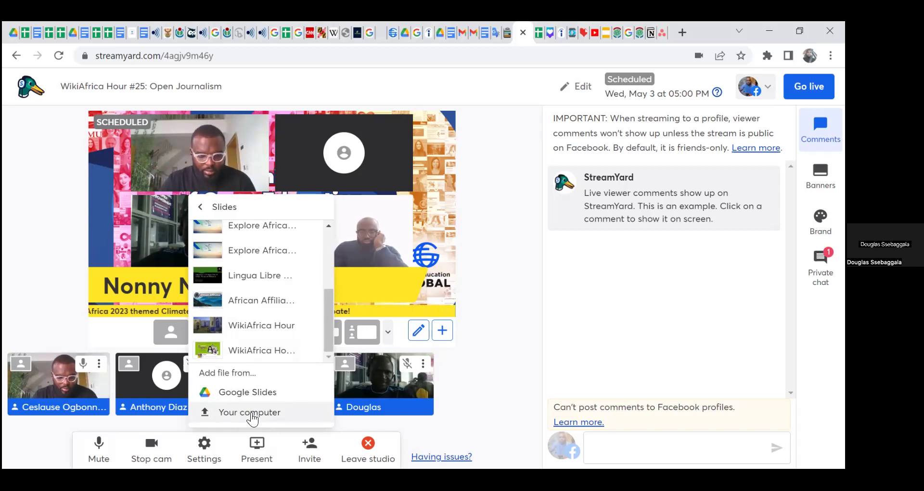
pyautogui.click(250, 411)
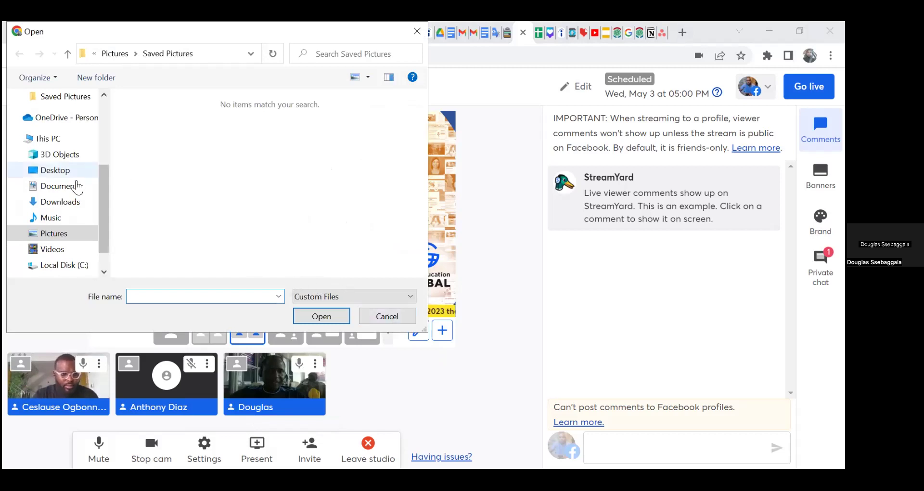
# Try to upload the "Creative Commons licences (2)" PowerPoint file from the Downloads folder as slides
pyautogui.click(66, 187)
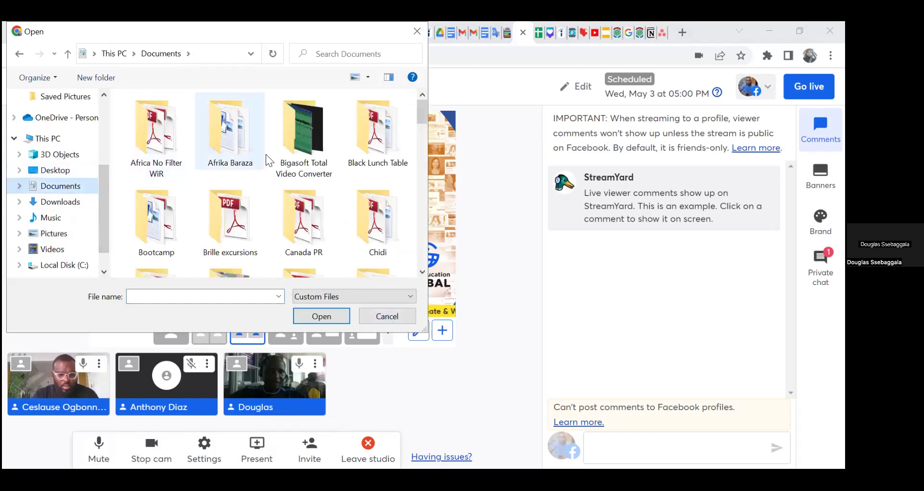
pyautogui.doubleClick(284, 142)
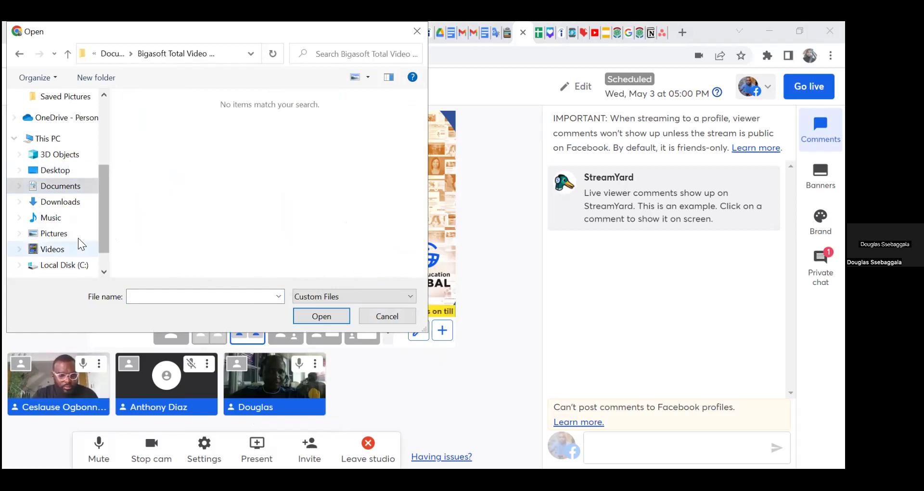
pyautogui.click(60, 202)
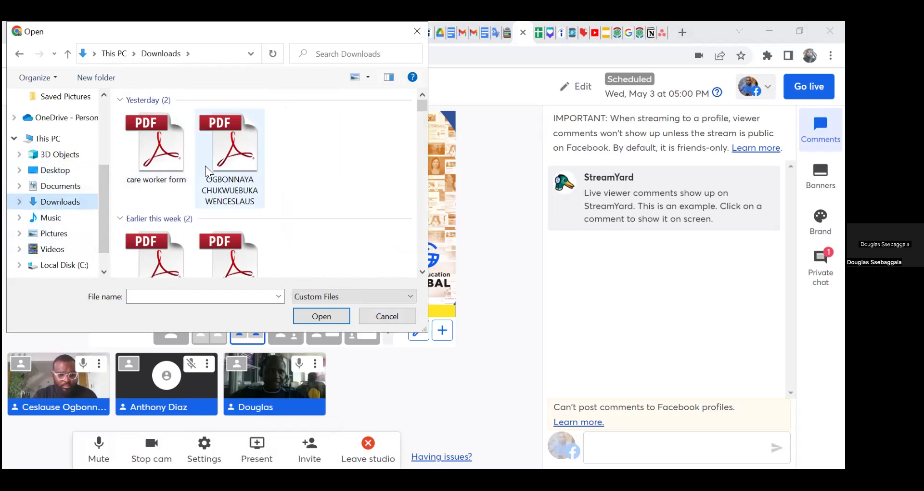
pyautogui.moveTo(419, 103); pyautogui.dragTo(416, 125)
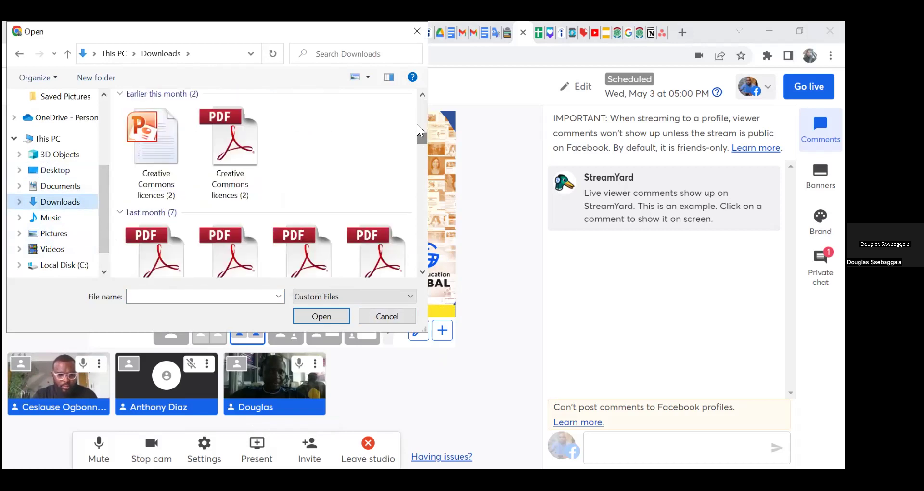
pyautogui.click(158, 164)
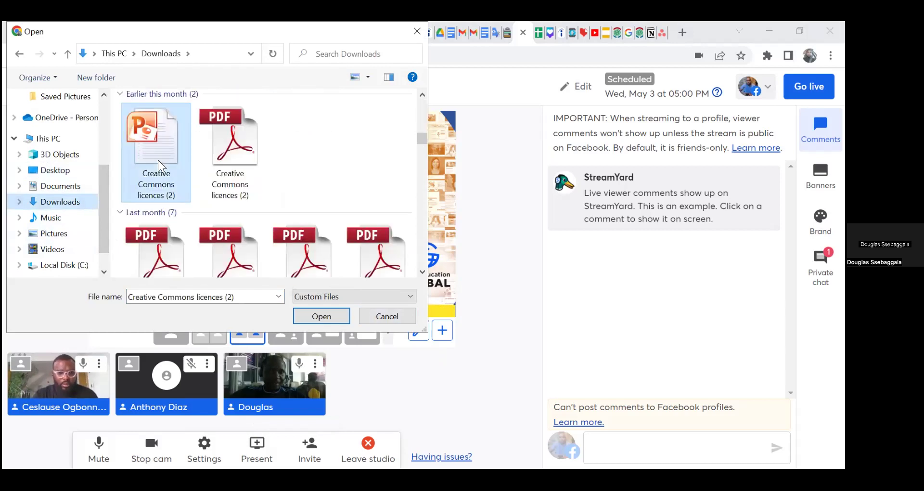
pyautogui.doubleClick(158, 160)
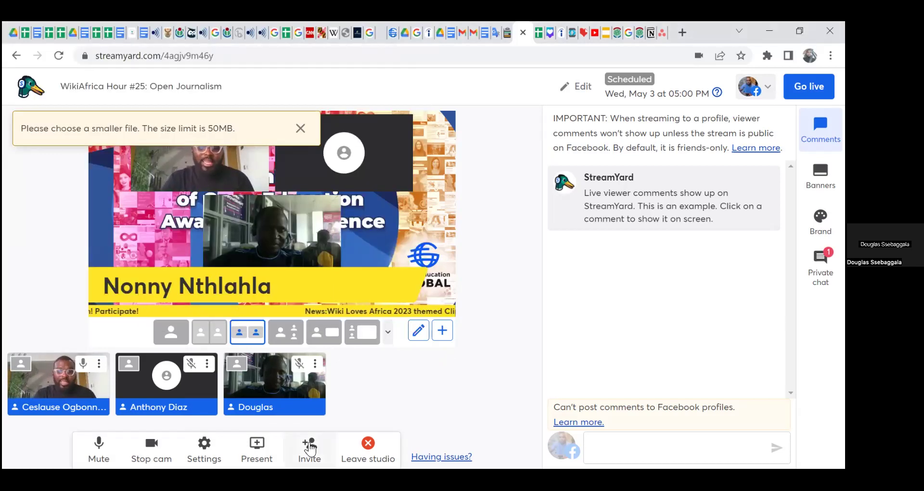
# Check the guest invite option, try to present an extra camera, and dismiss the upgrade offer
pyautogui.click(309, 447)
pyautogui.click(573, 164)
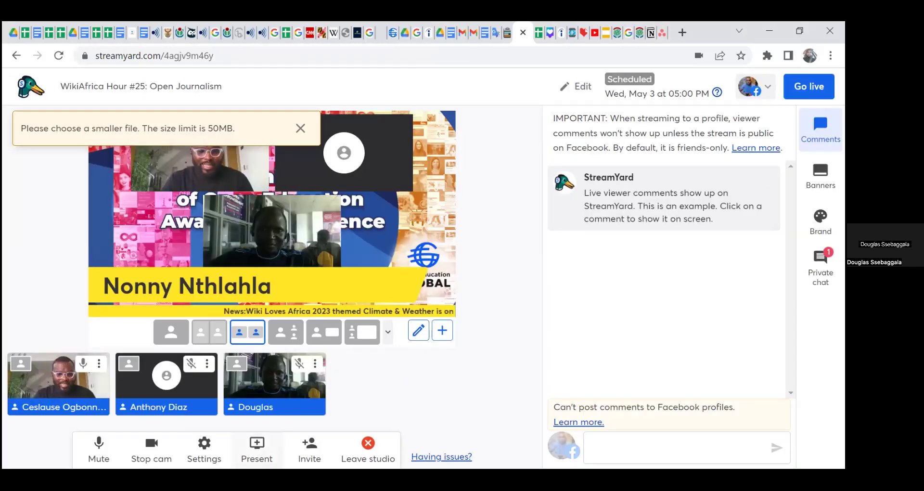
pyautogui.click(256, 448)
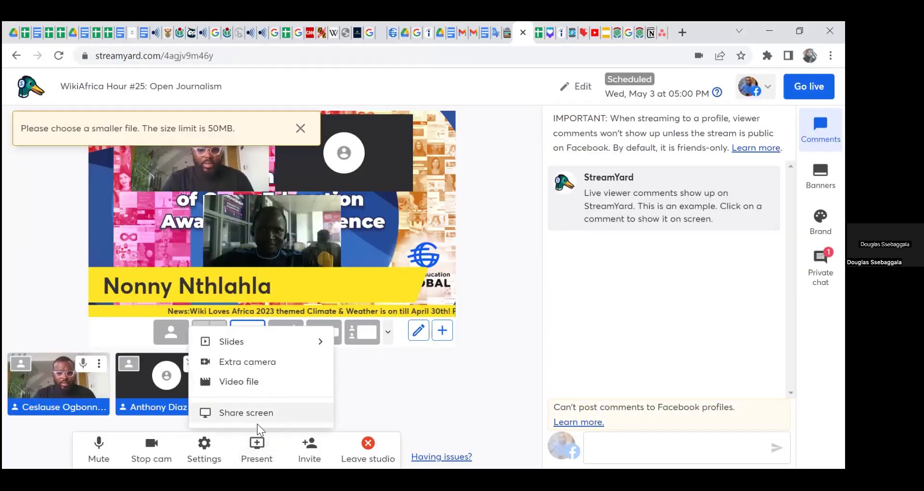
pyautogui.click(247, 363)
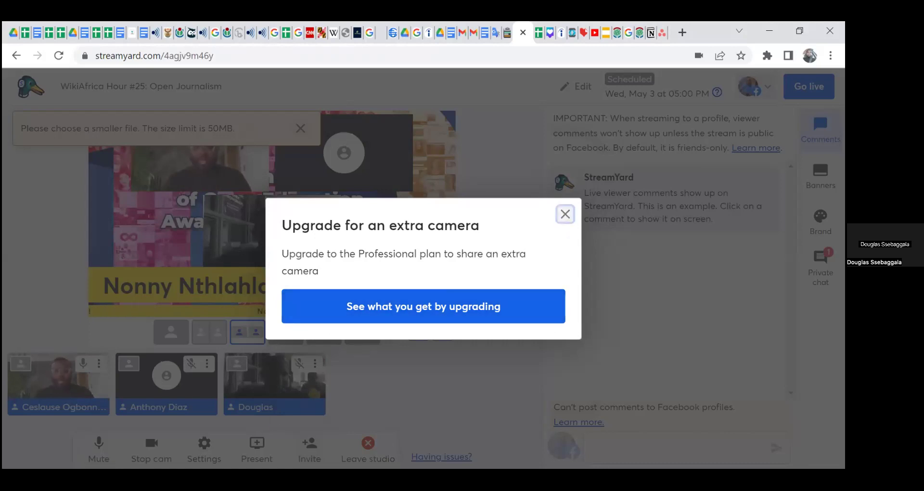
pyautogui.click(565, 214)
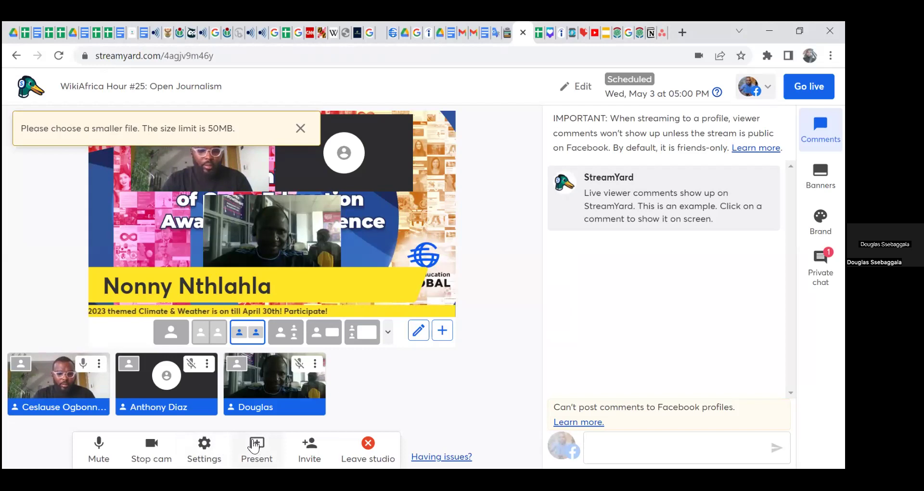
# Present the video file "WikiAfrica Hour intro_nov21" from the Downloads folder and show it on stage
pyautogui.click(255, 445)
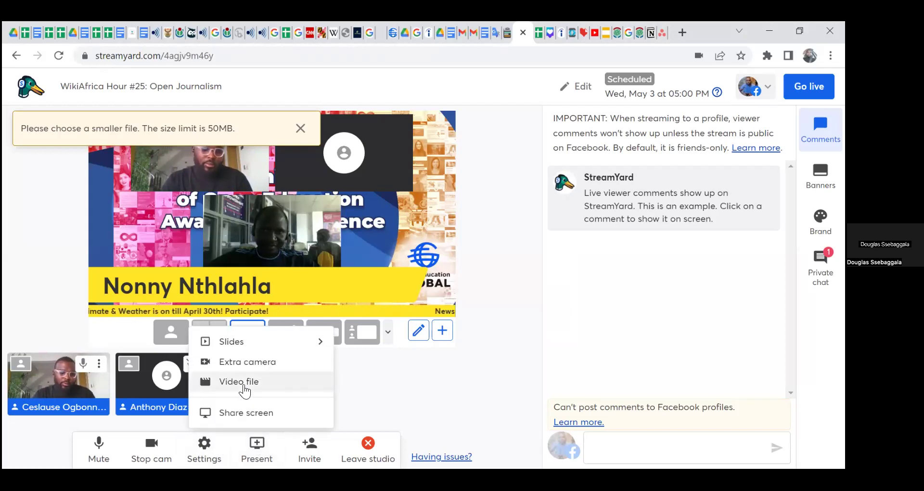
pyautogui.click(244, 382)
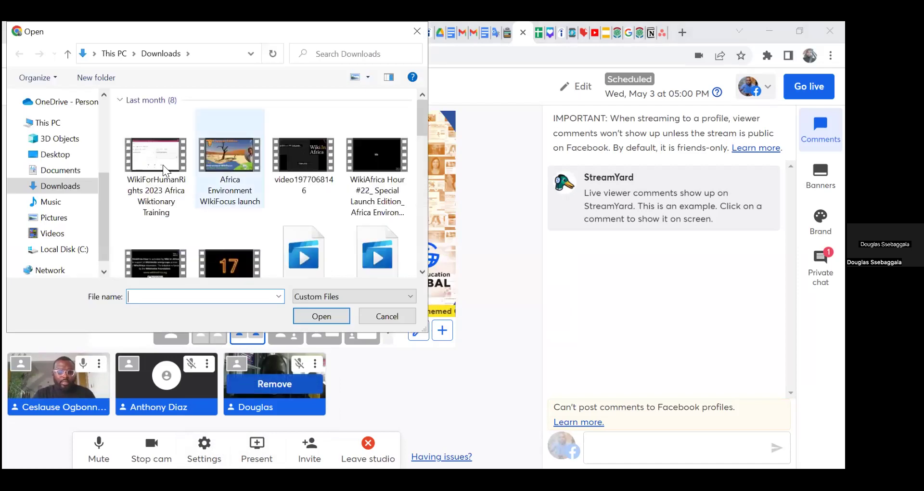
pyautogui.click(249, 258)
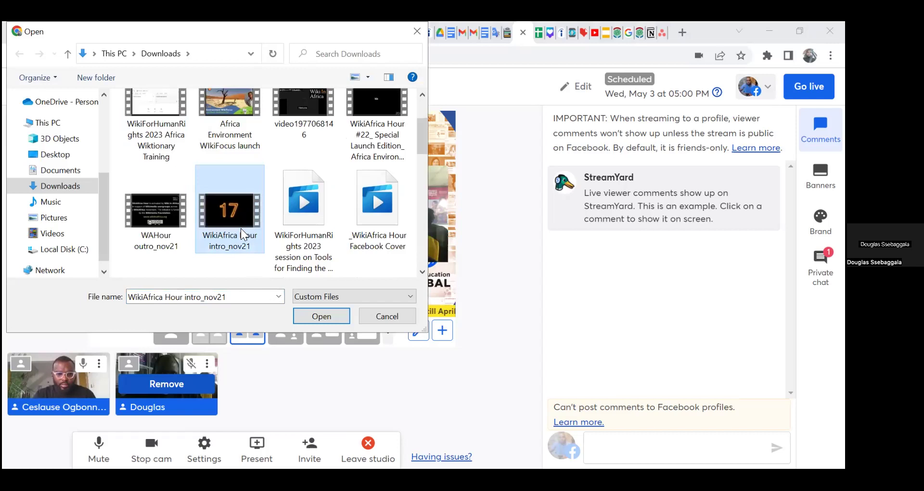
pyautogui.doubleClick(240, 228)
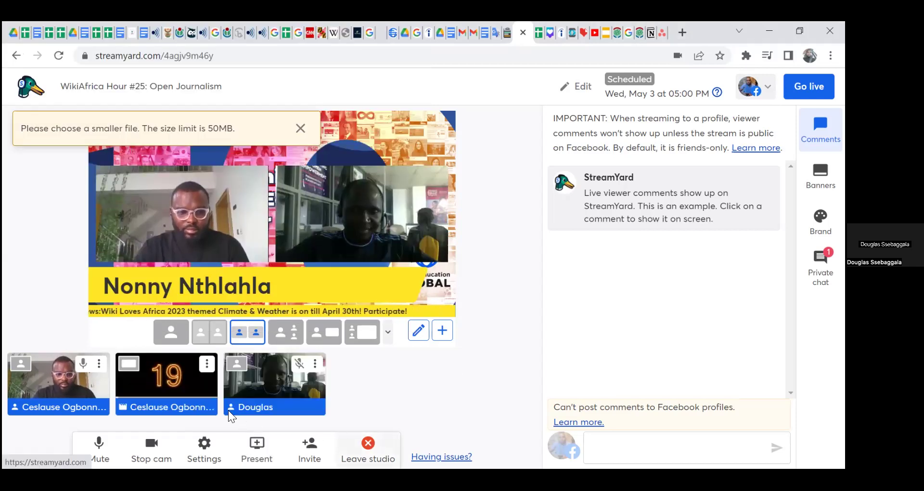
pyautogui.click(203, 387)
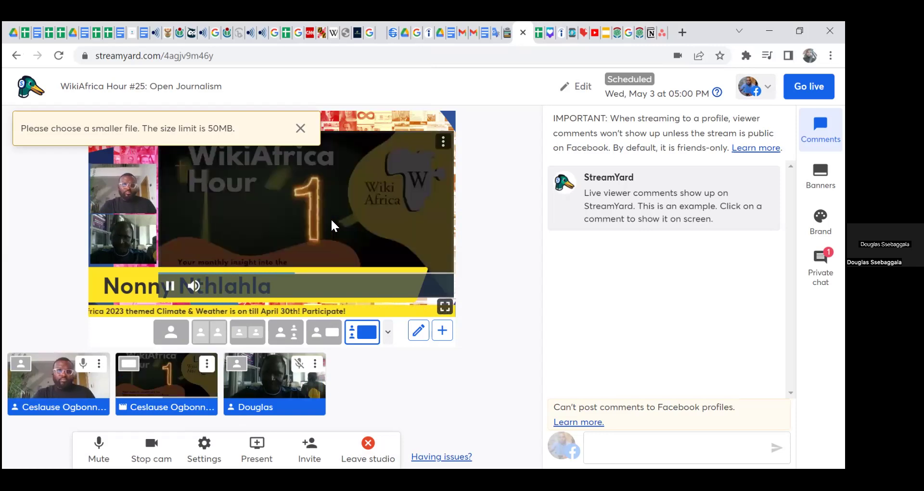
# View the intro video's tile options and take the video off the stage
pyautogui.moveTo(187, 368)
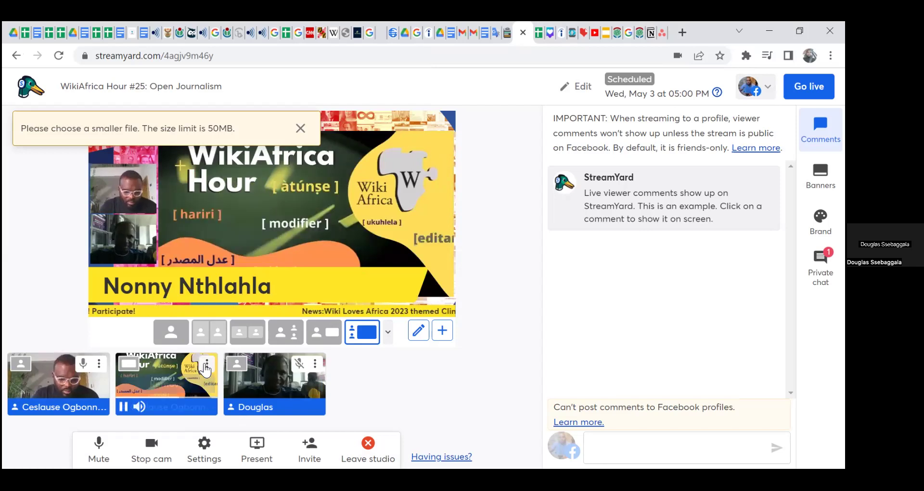
pyautogui.click(206, 366)
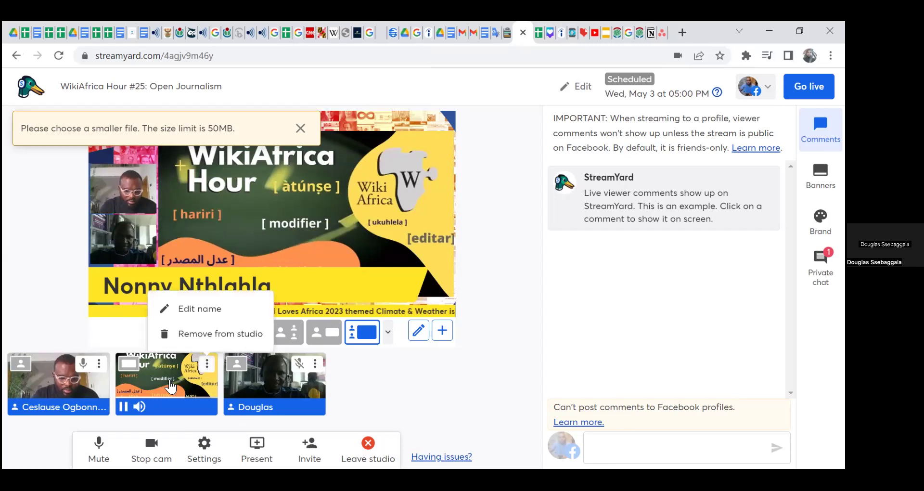
pyautogui.click(171, 385)
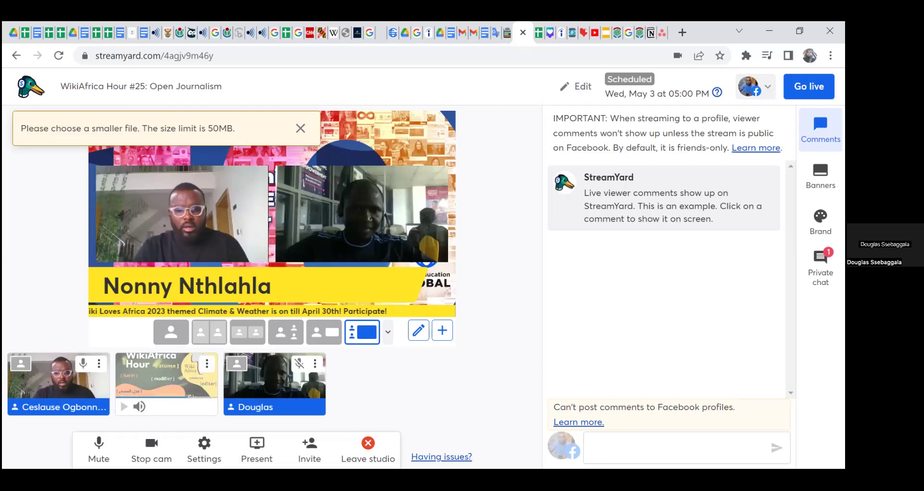
pyautogui.click(256, 450)
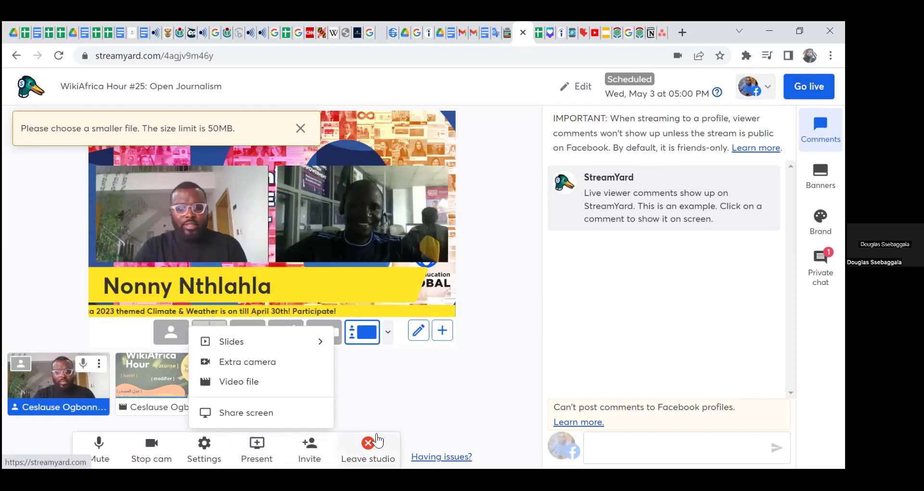
pyautogui.click(364, 397)
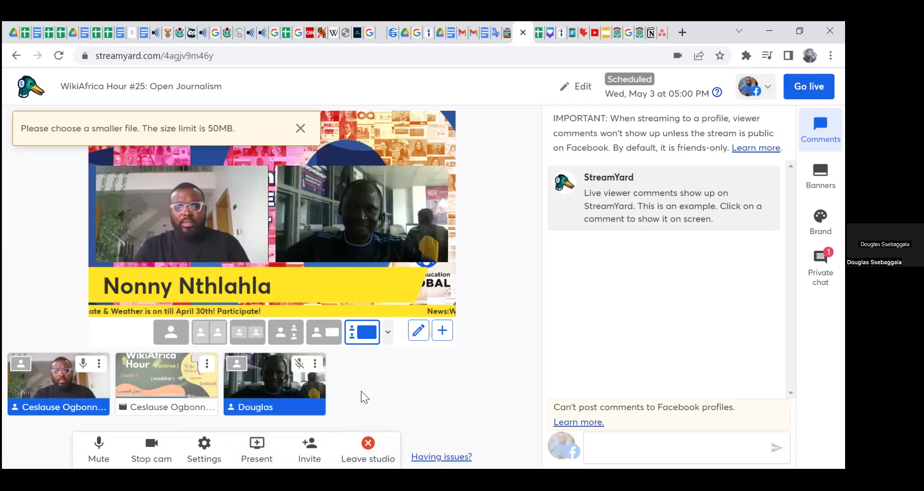
# Check the messages in the studio's private chat and return to the StreamYard dashboard
pyautogui.click(821, 267)
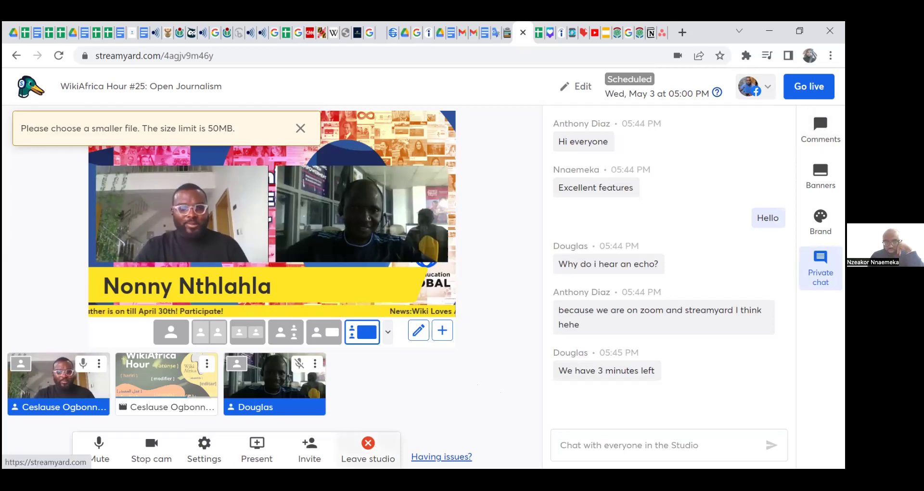
pyautogui.click(30, 86)
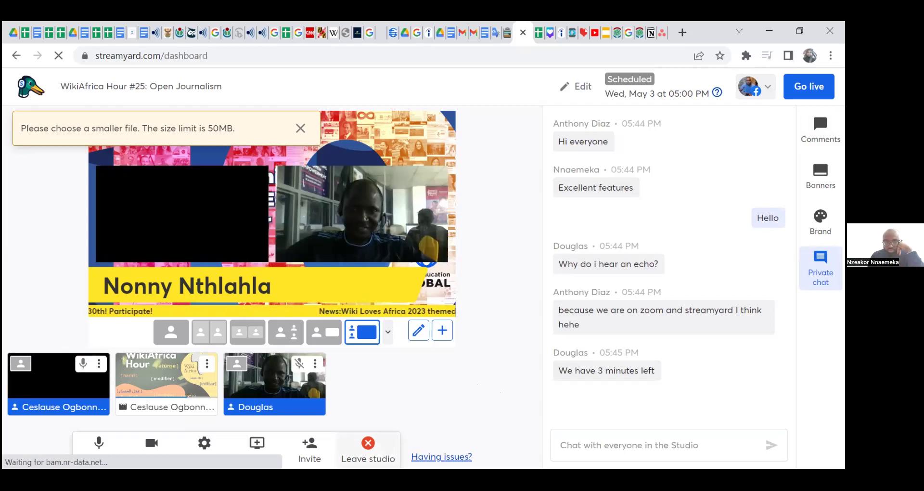